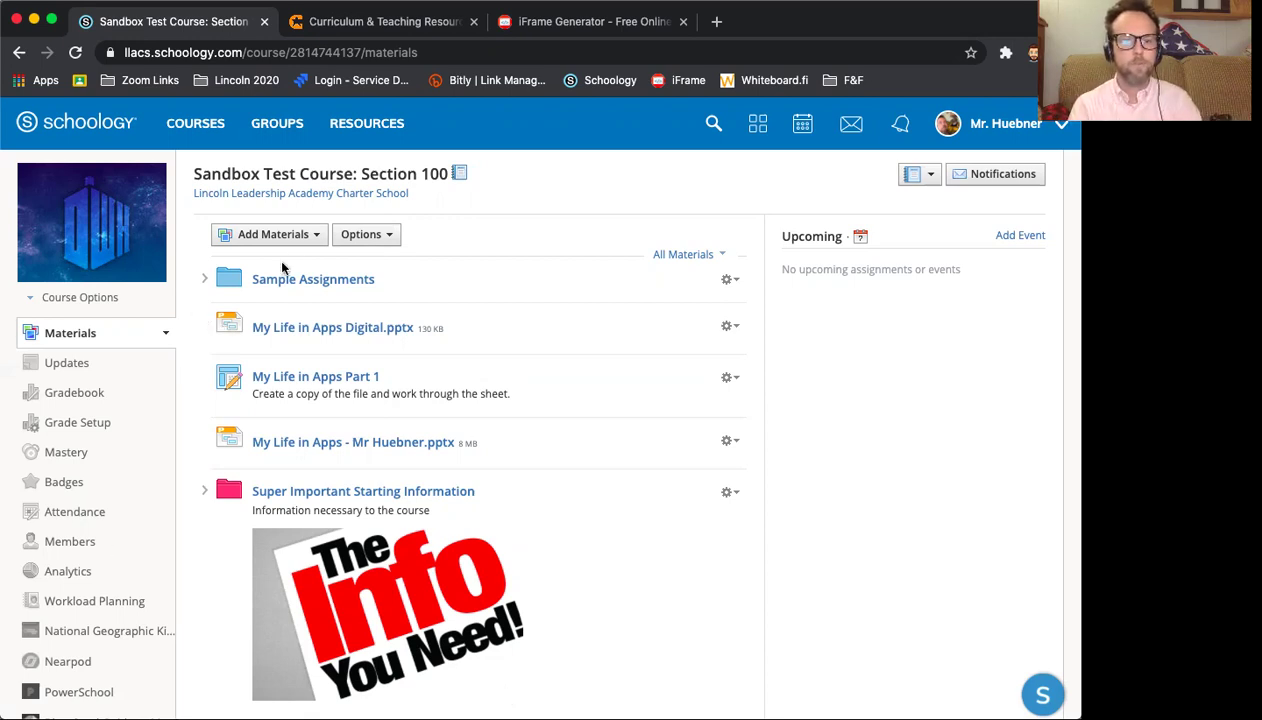
Start a new assignment named 'Election Process 1'.
click(316, 236)
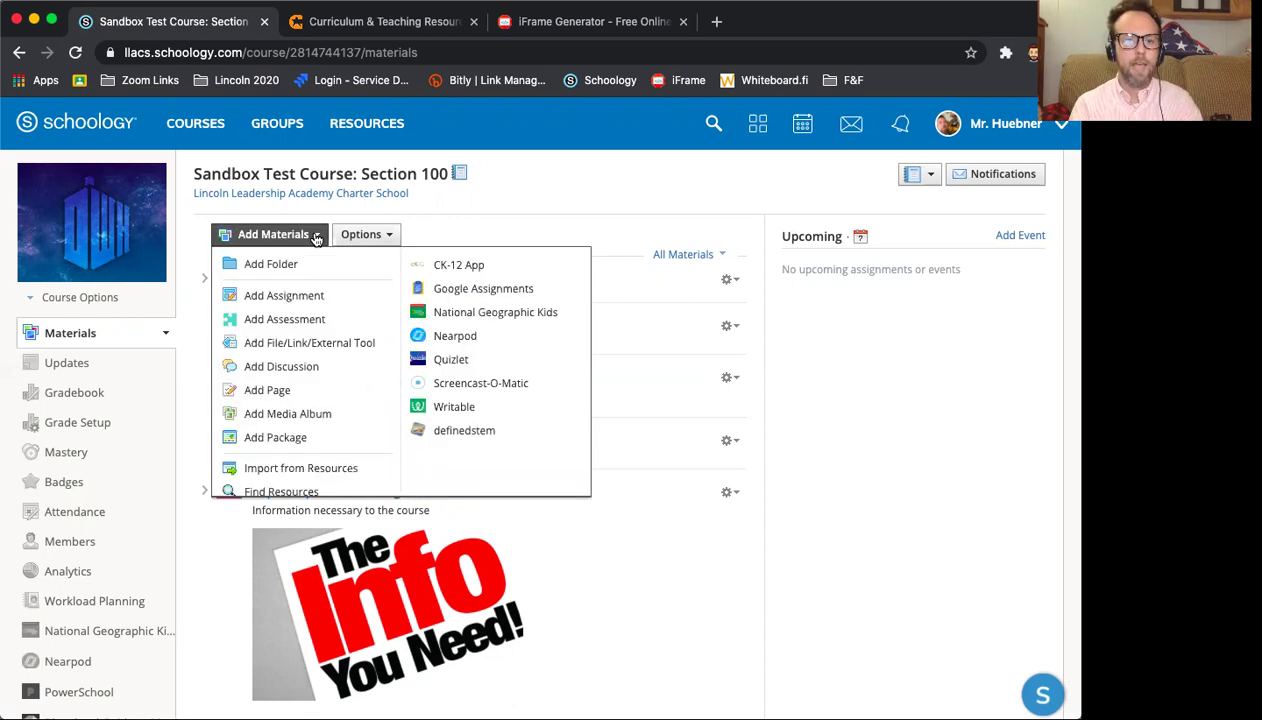
click(302, 293)
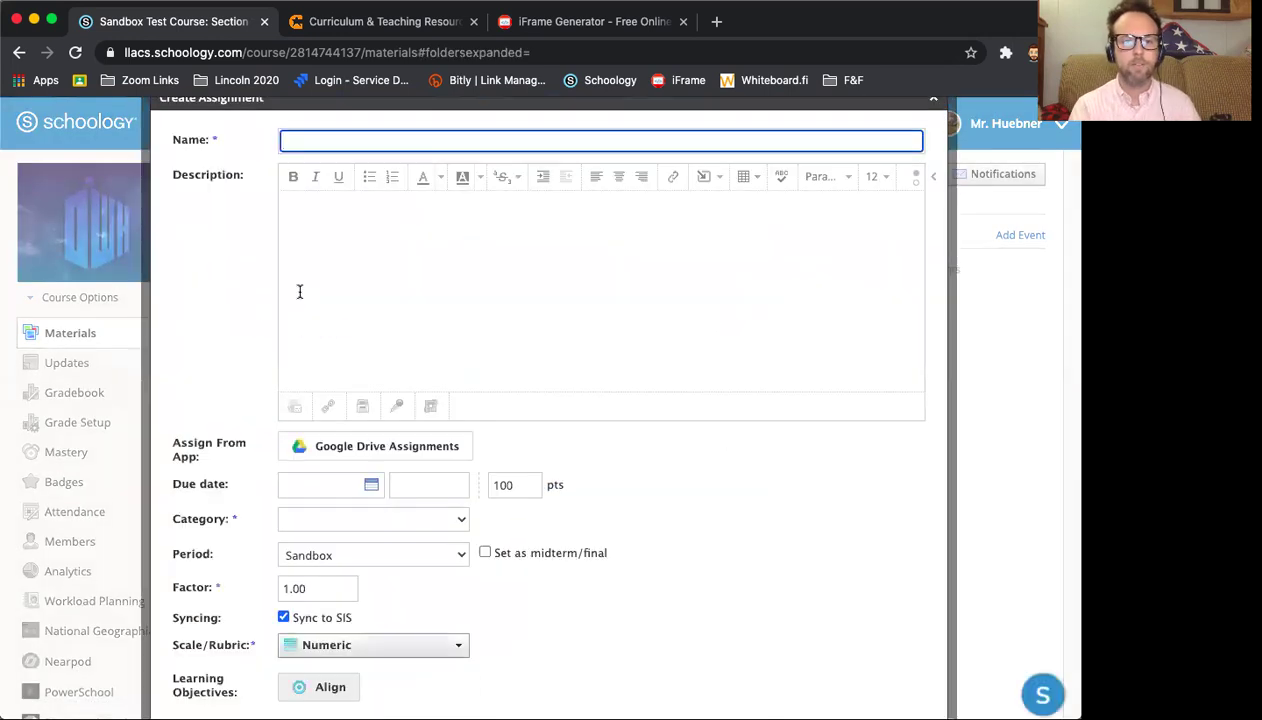
click(368, 20)
click(212, 21)
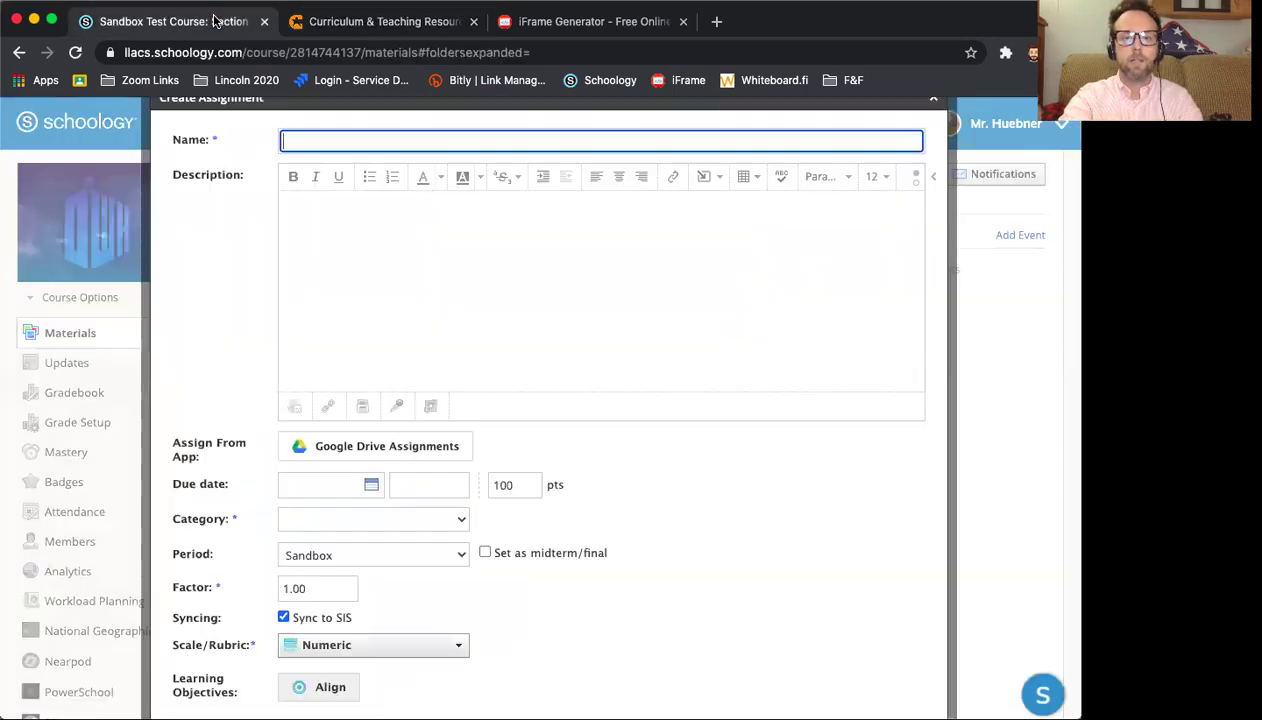
text(Election PRoce)
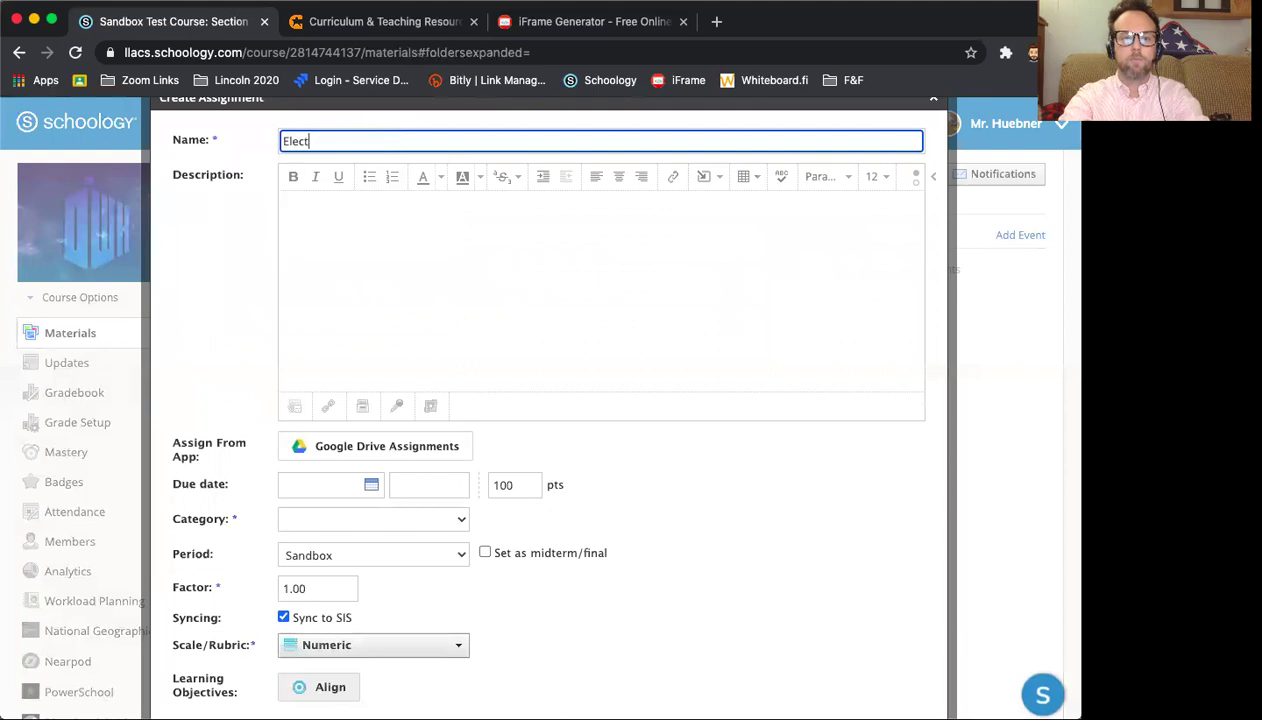
key(BackSpace)
key(BackSpace)
key(BackSpace)
key(BackSpace)
text(roce)
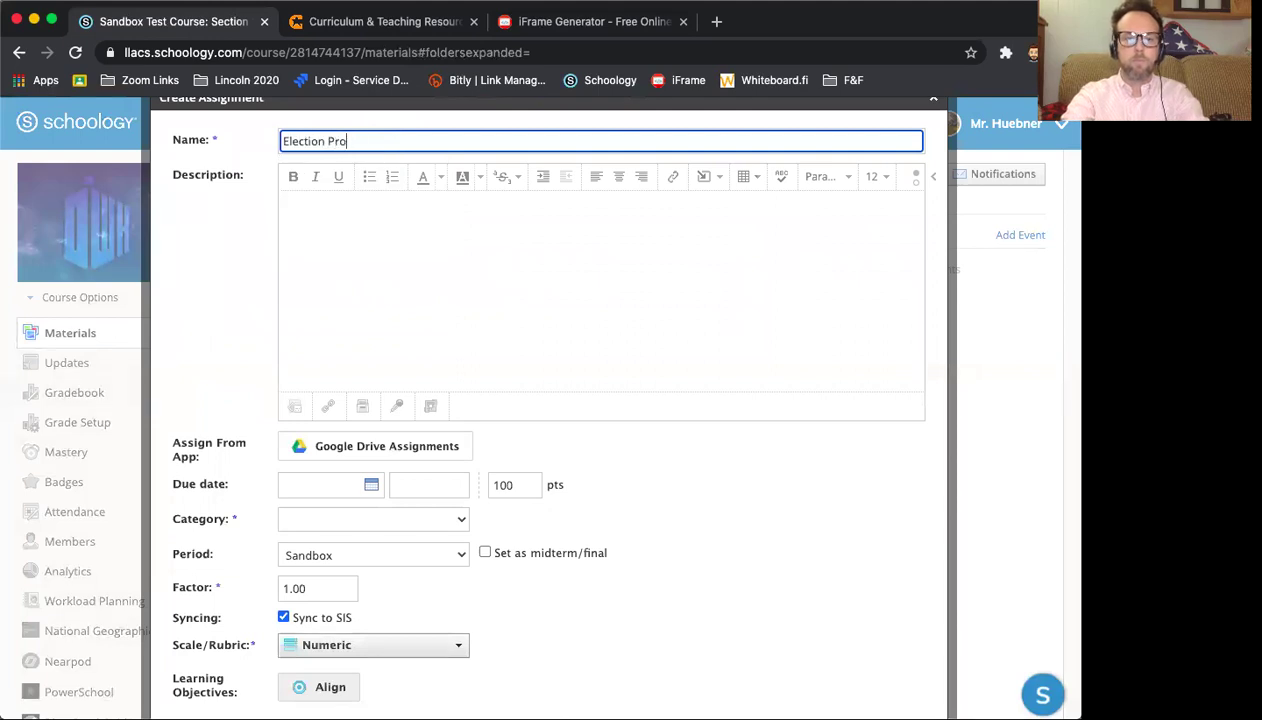
key(BackSpace)
text(ess 1)
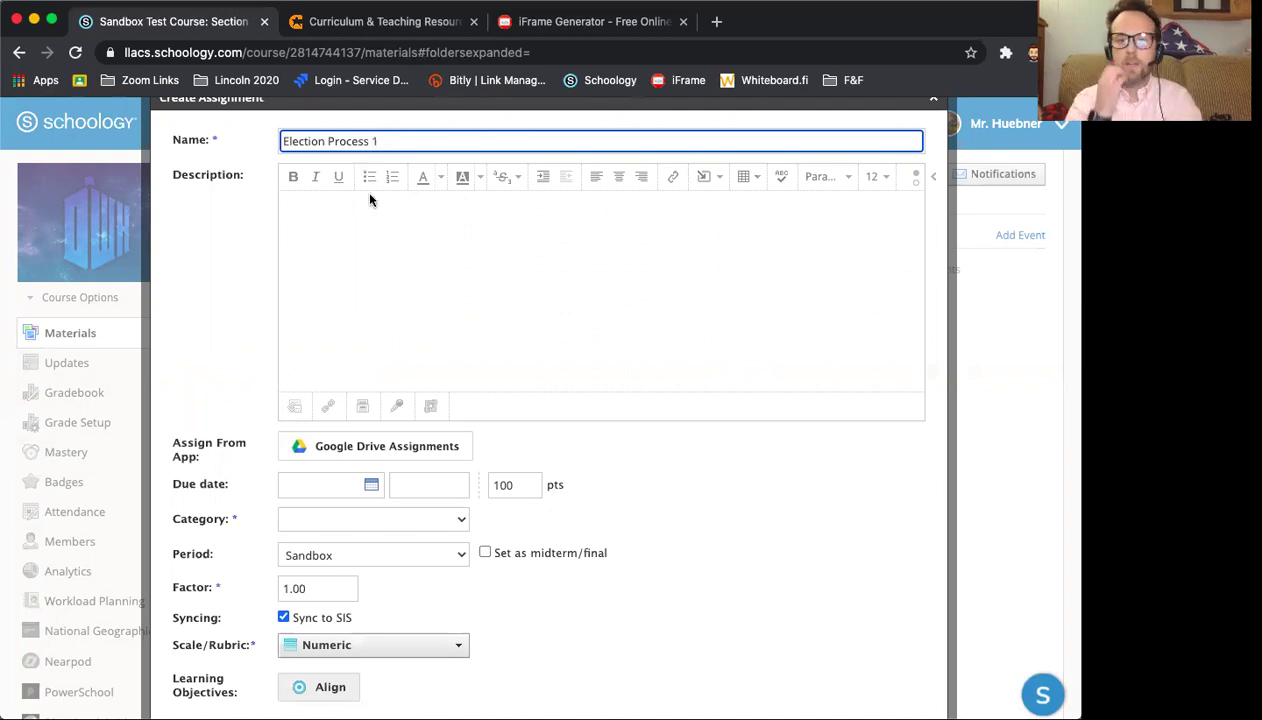
Write the description: 'Instructions go here', a line of @ placeholders, then 'Good luck!'.
click(373, 205)
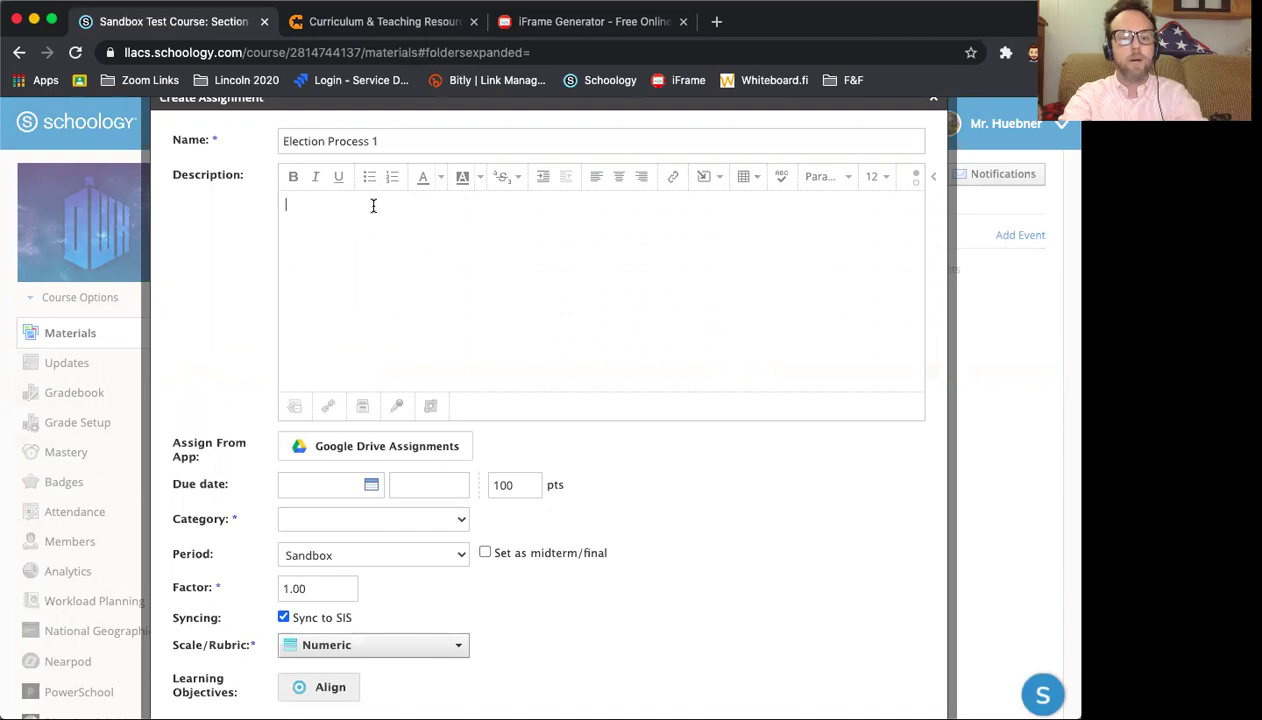
text(Instruc)
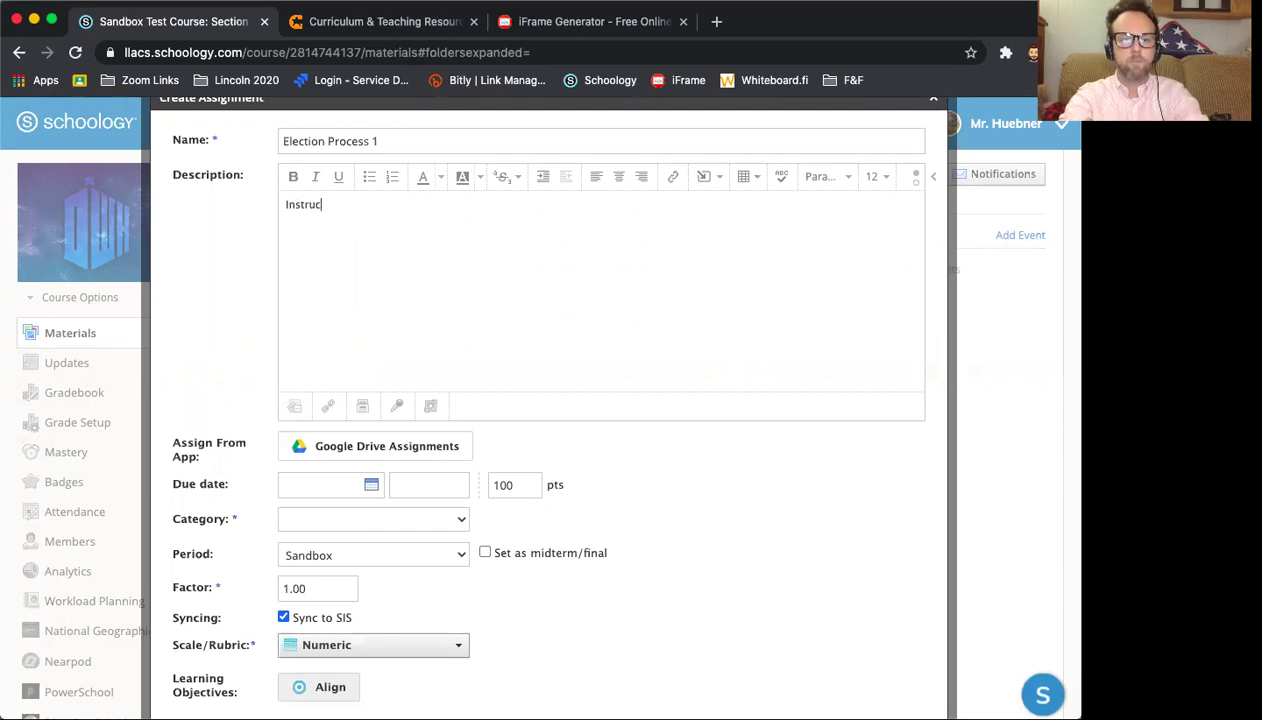
text(tions go here)
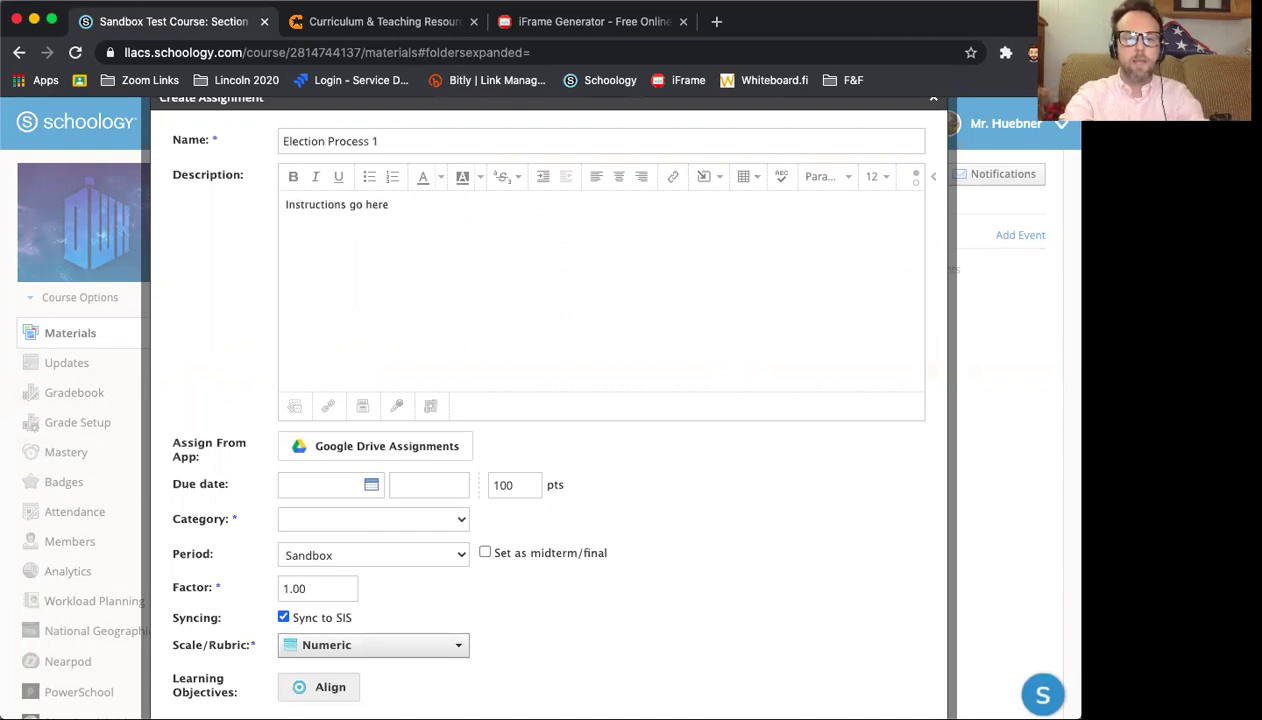
key(Return)
key(Return)
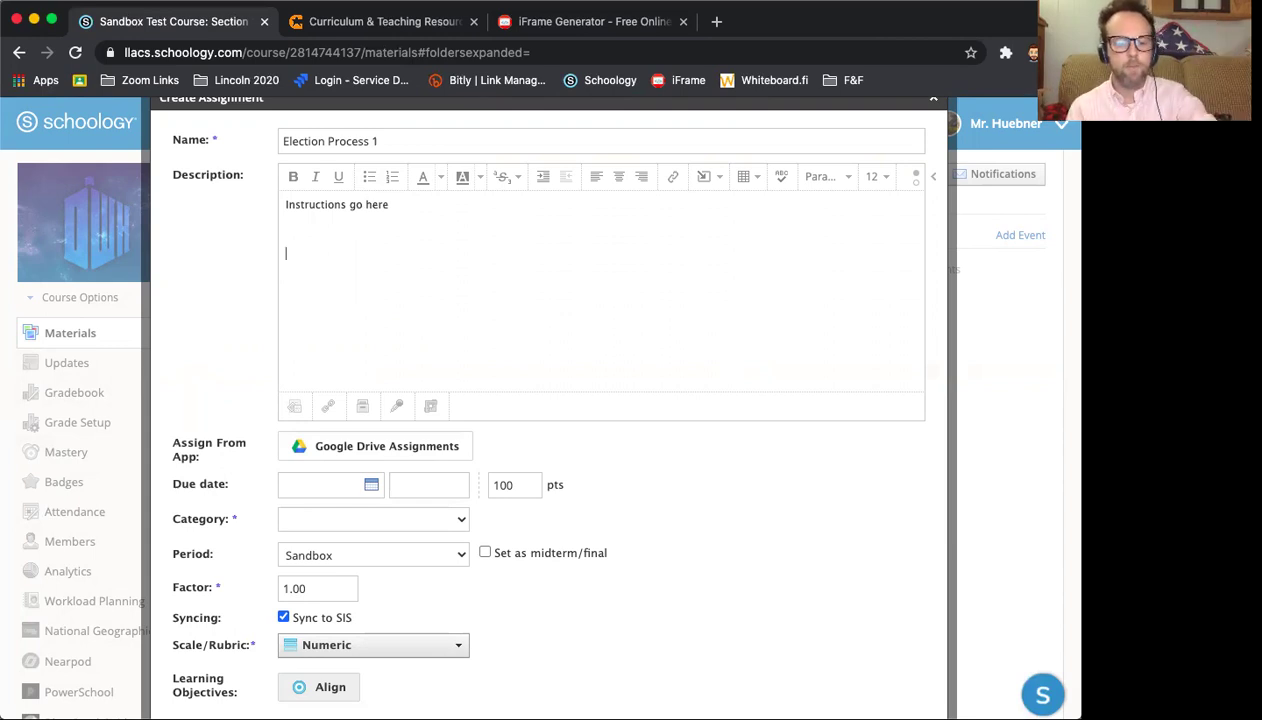
text(@@@@@@@@@@@@@@@@@@@@@@@@@@)
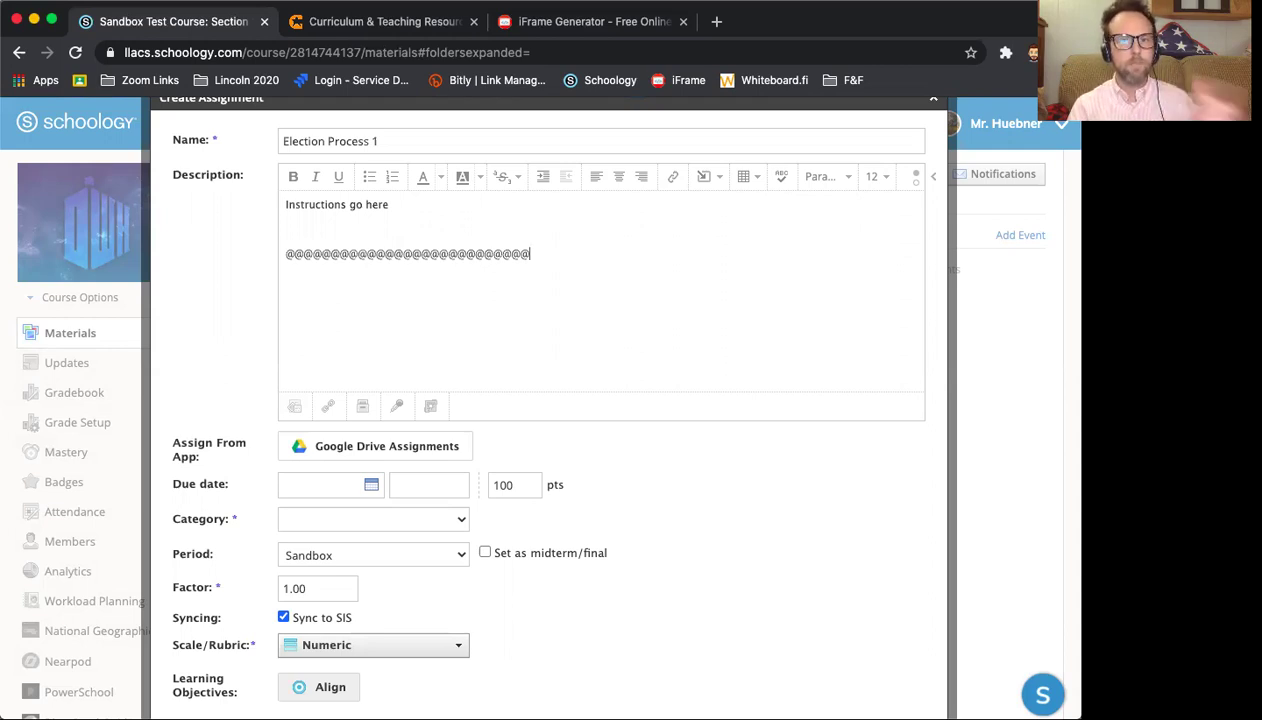
key(Return)
key(Return)
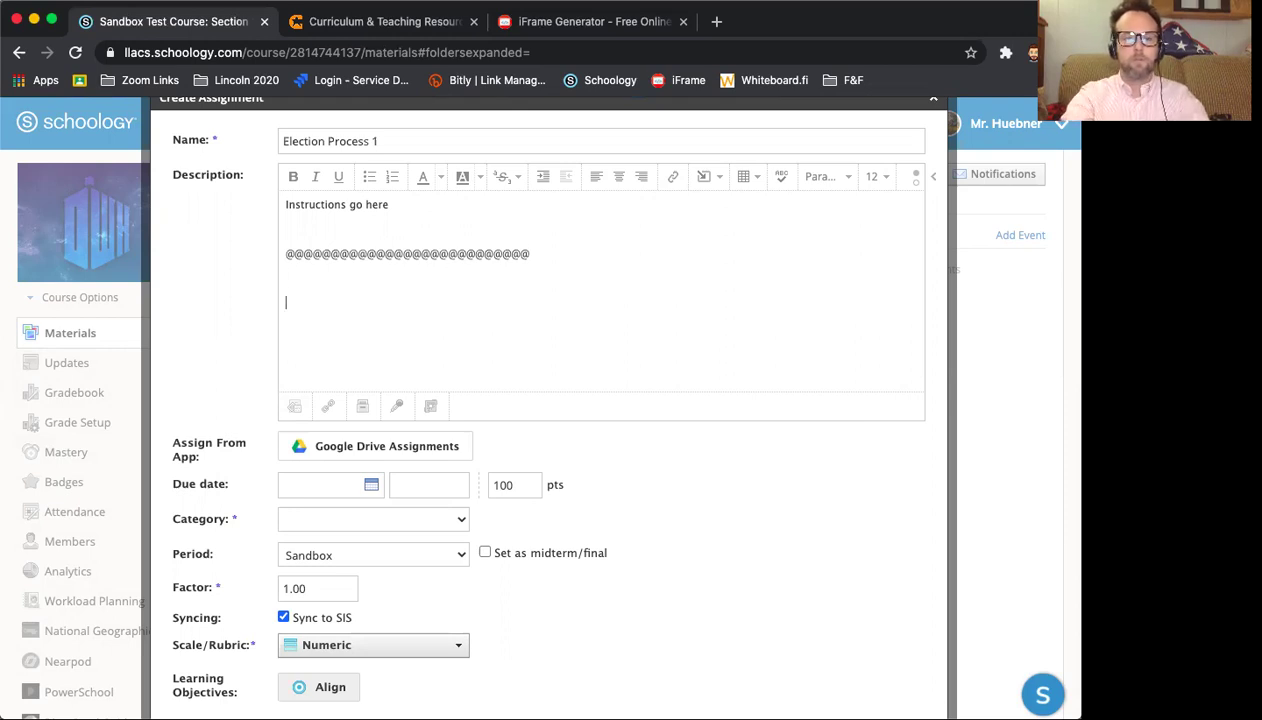
text(Good luk)
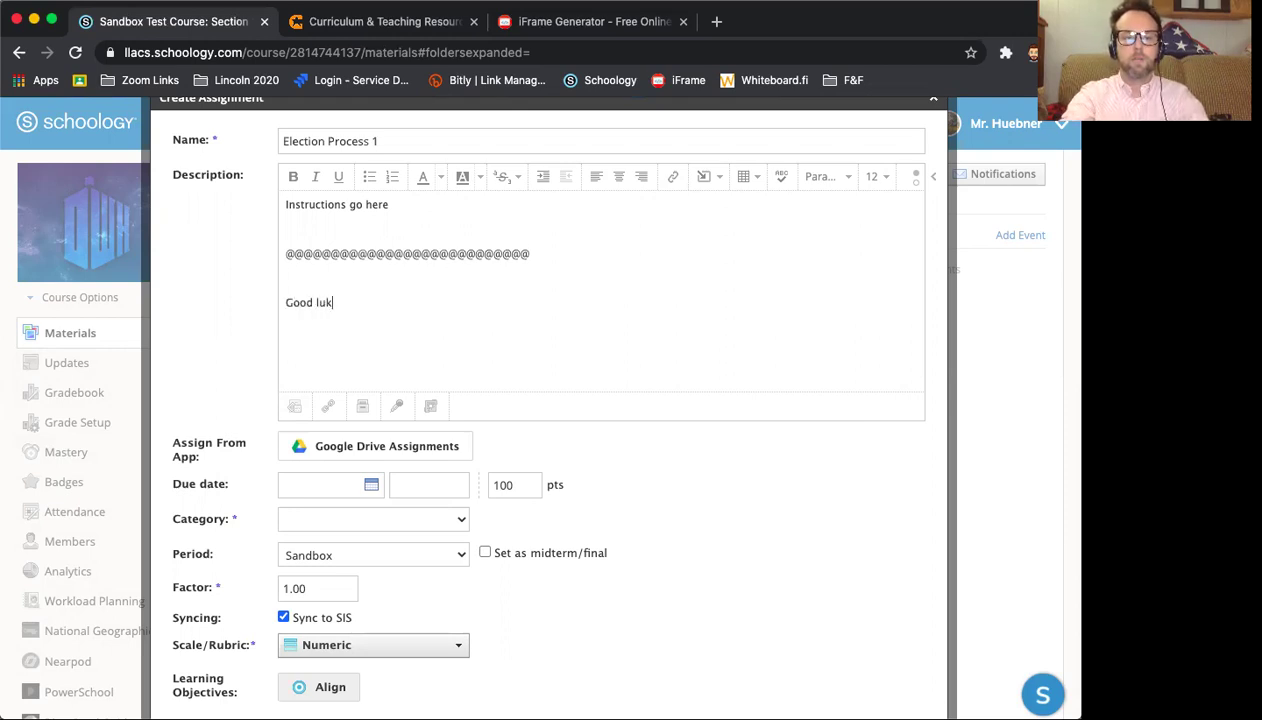
key(BackSpace)
text(ck!)
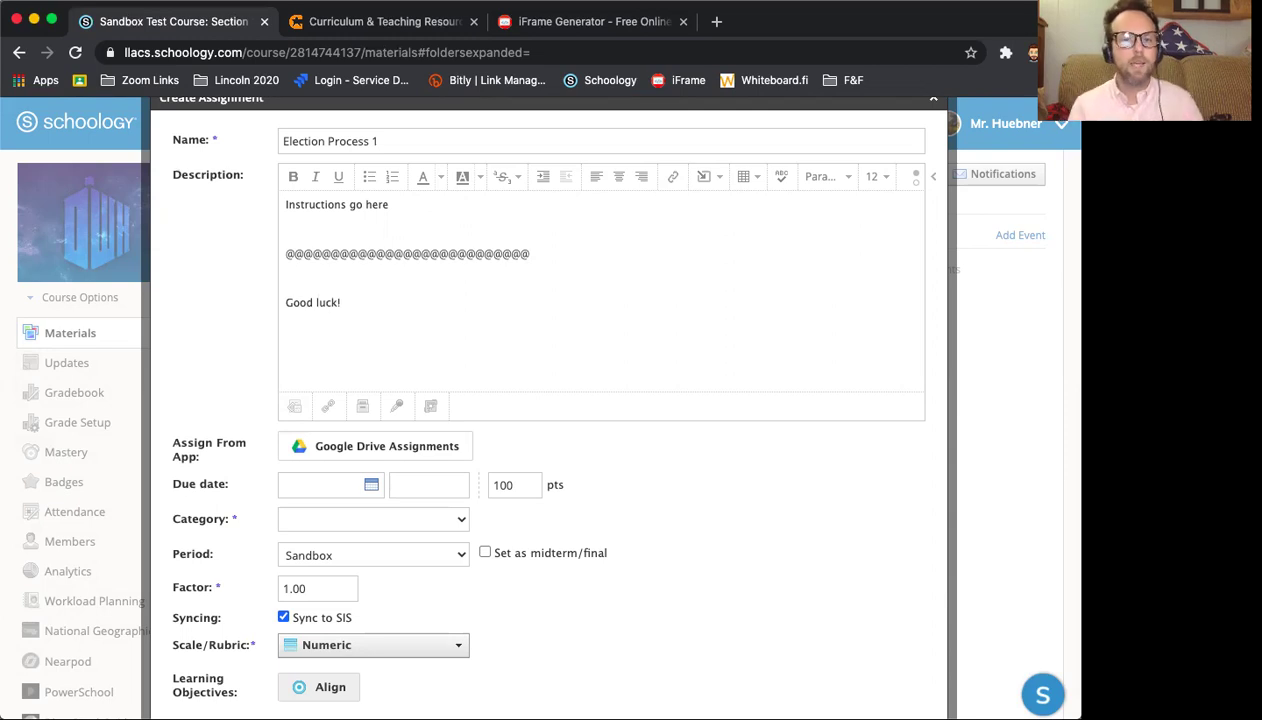
Color all the description text dark red with a red highlight.
key(ctrl+a)
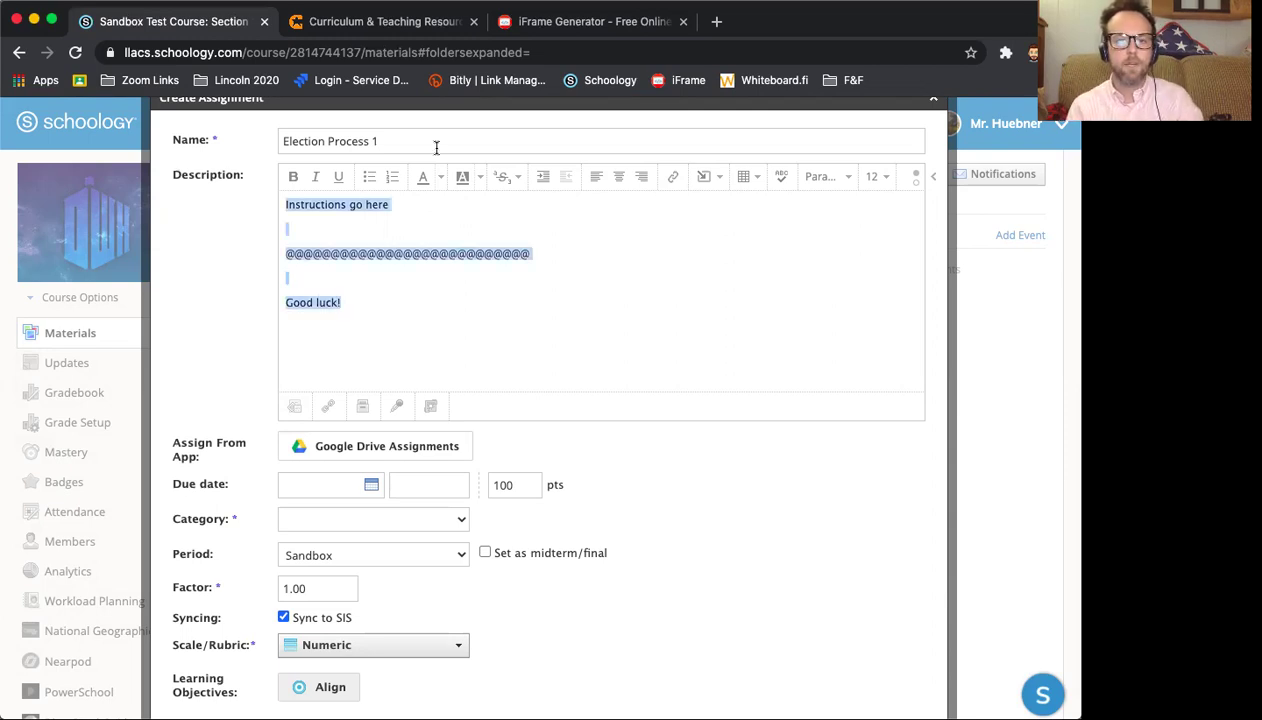
click(441, 178)
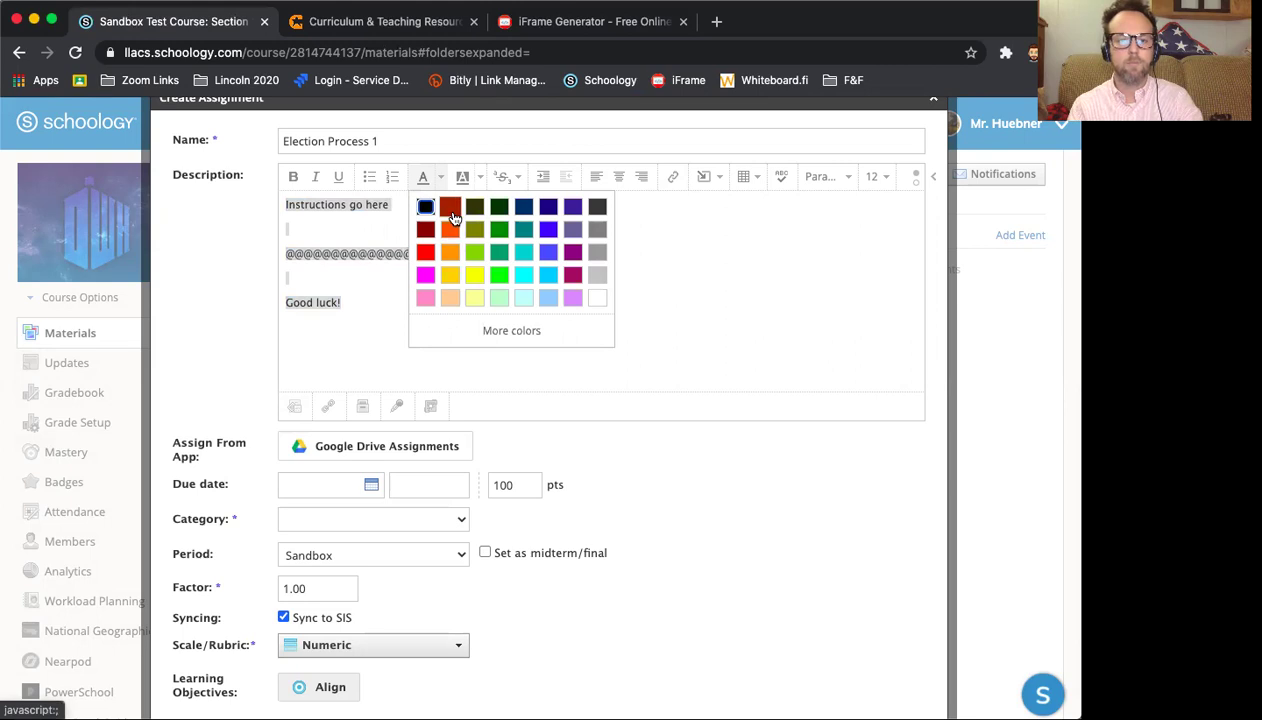
click(450, 206)
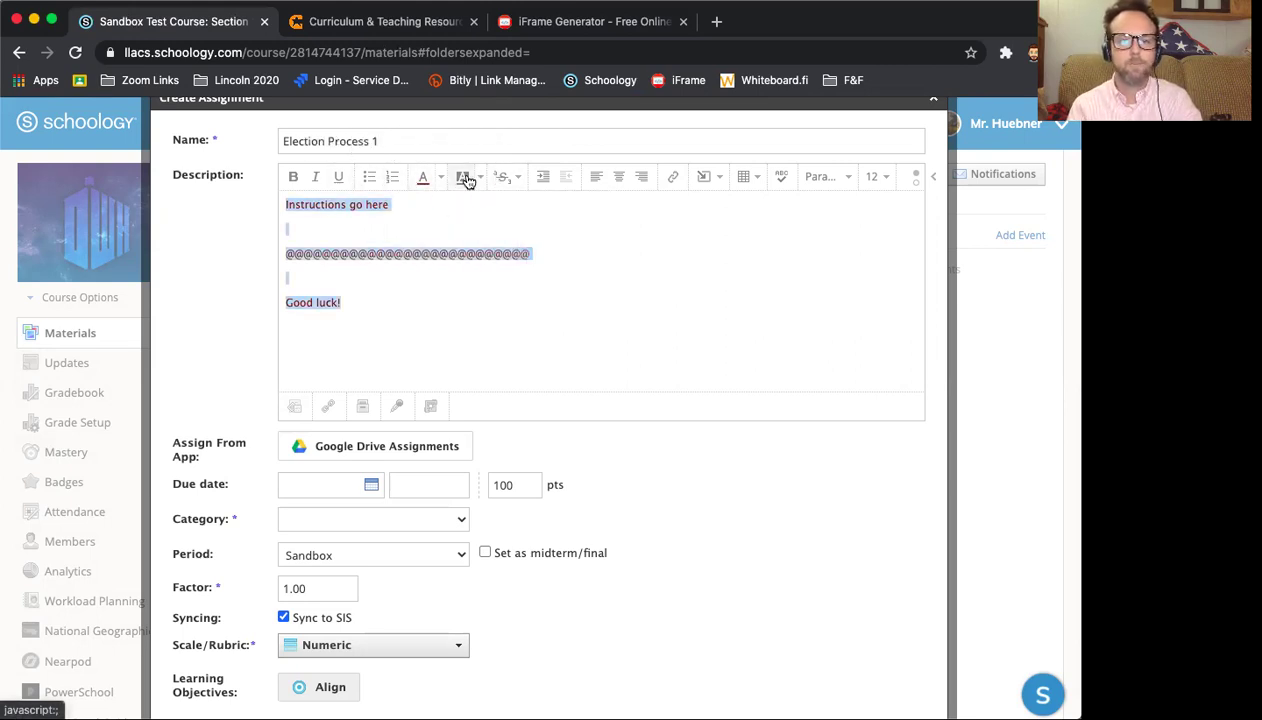
click(463, 177)
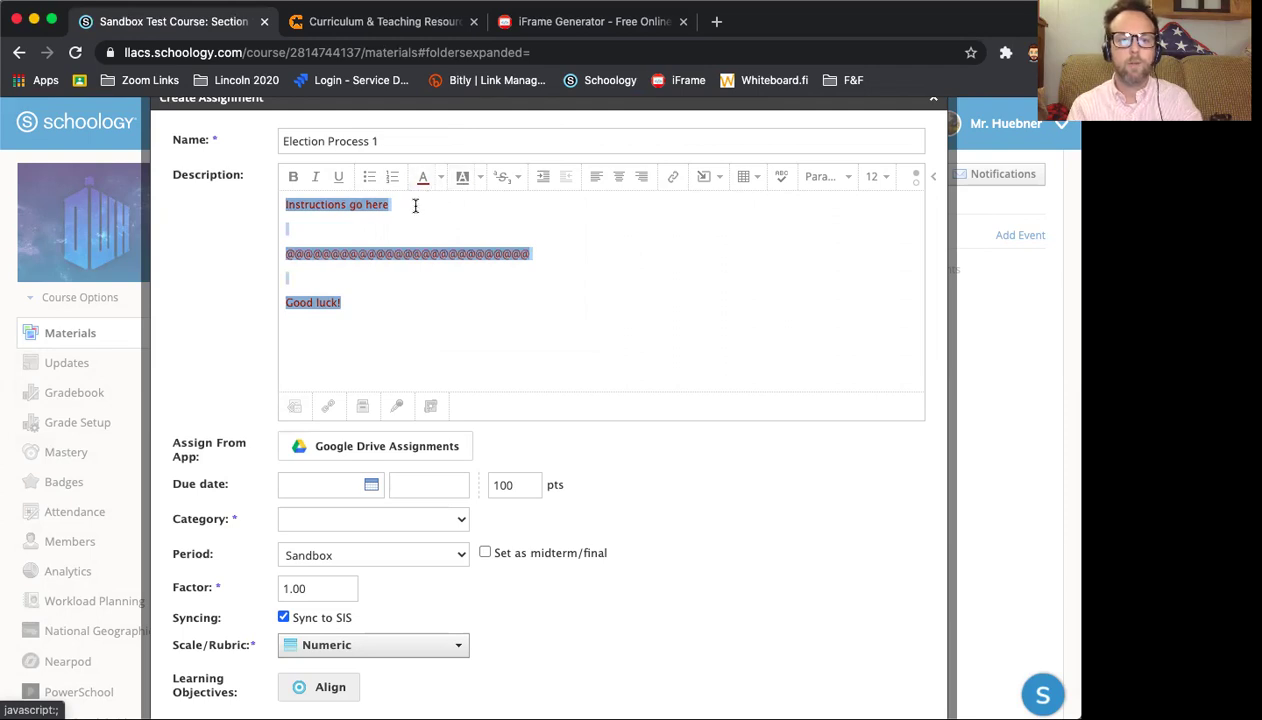
click(418, 210)
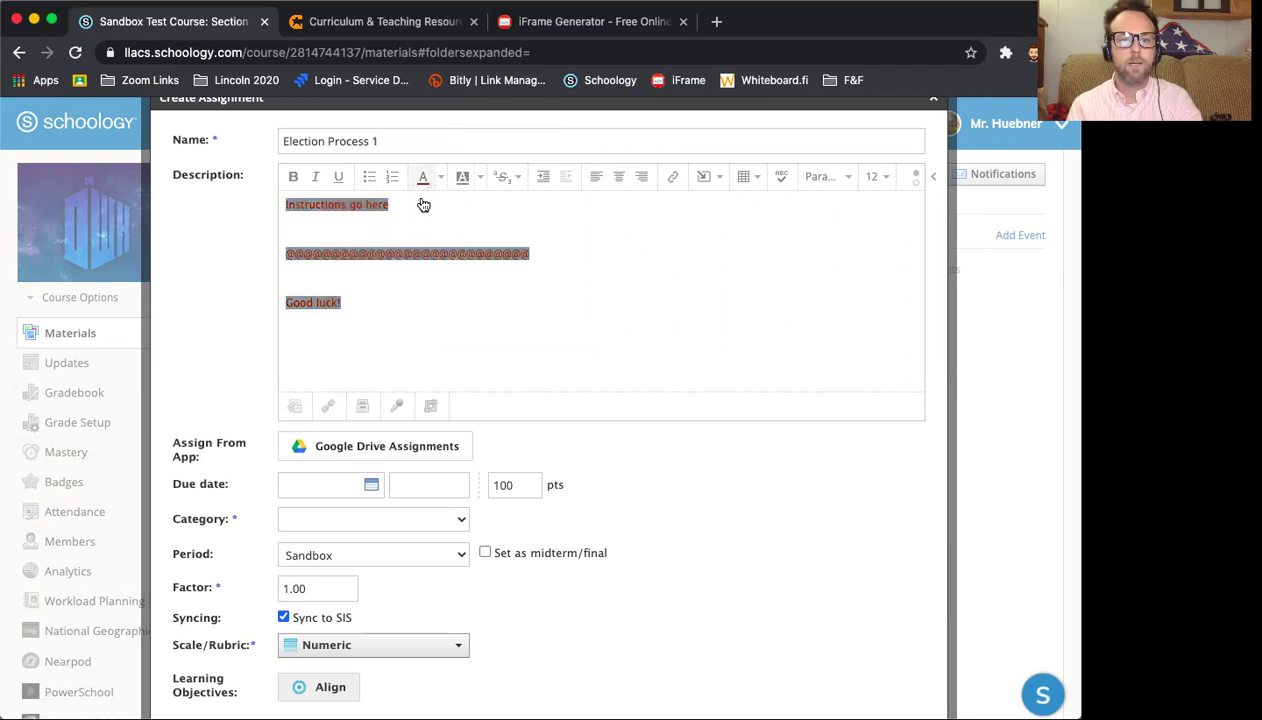
click(392, 28)
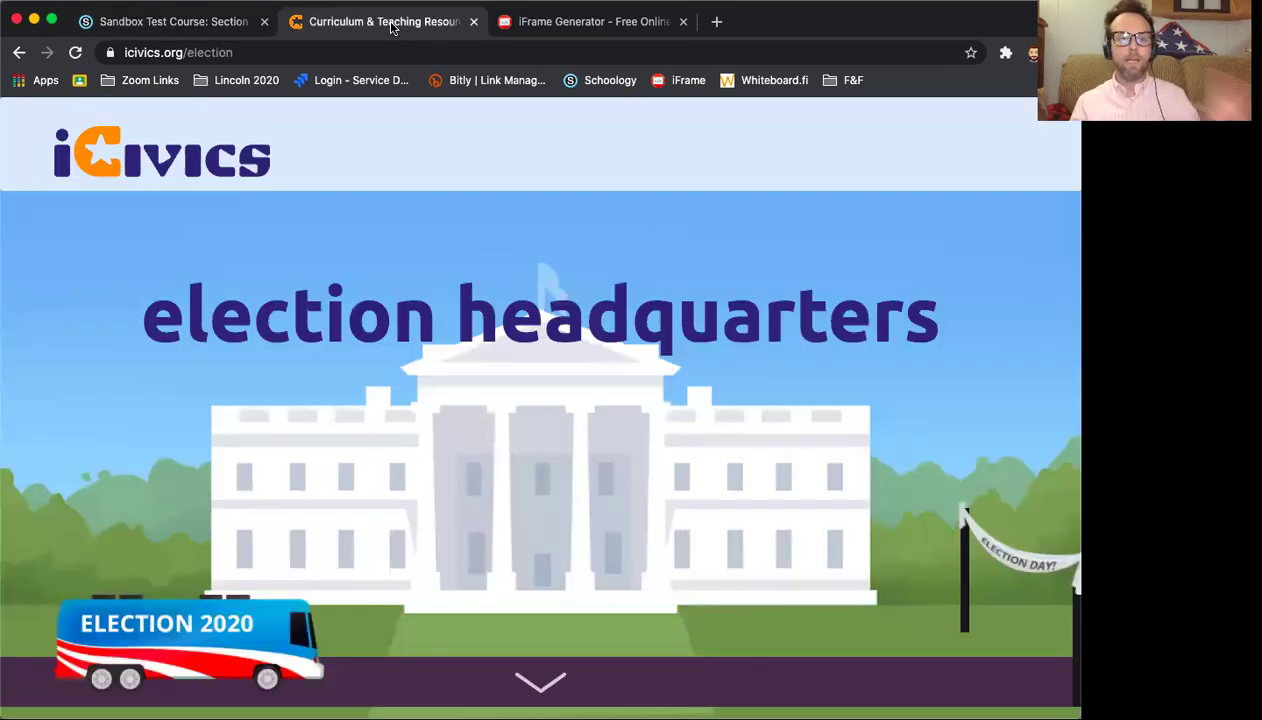
Select the icivics.org/election address, then go to the iFrame Generator page.
click(190, 53)
key(super+c)
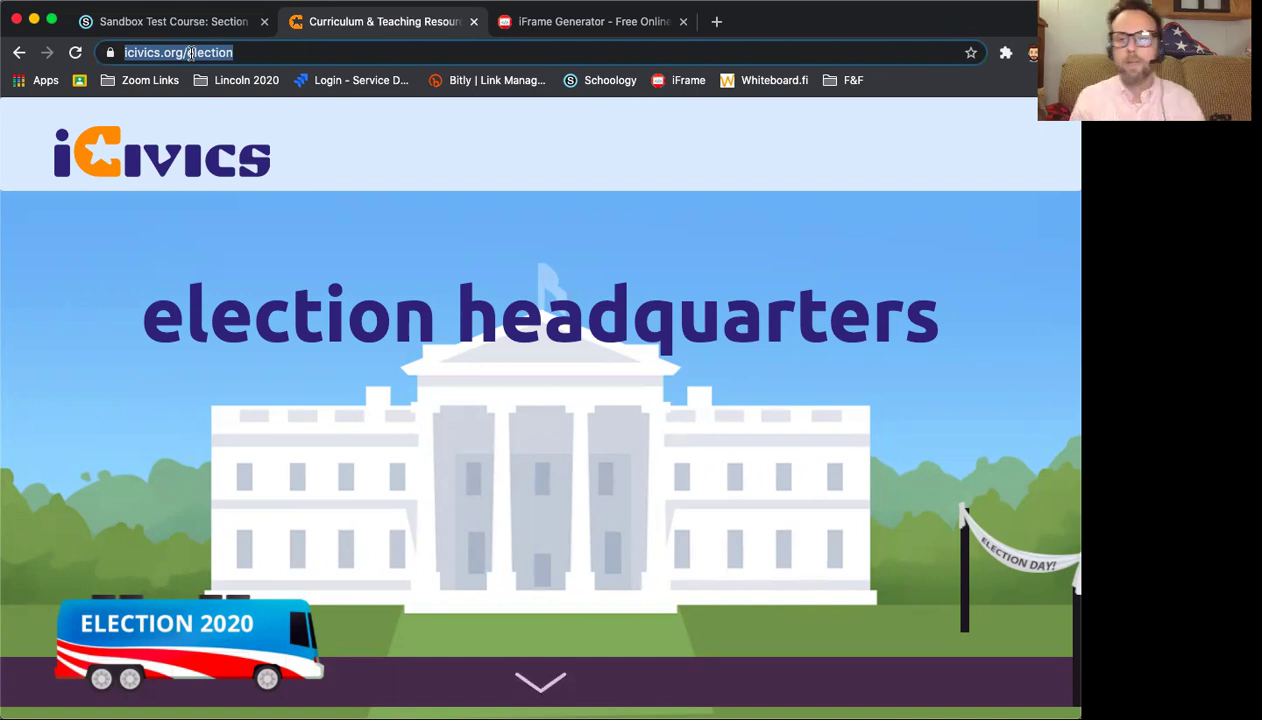
click(547, 27)
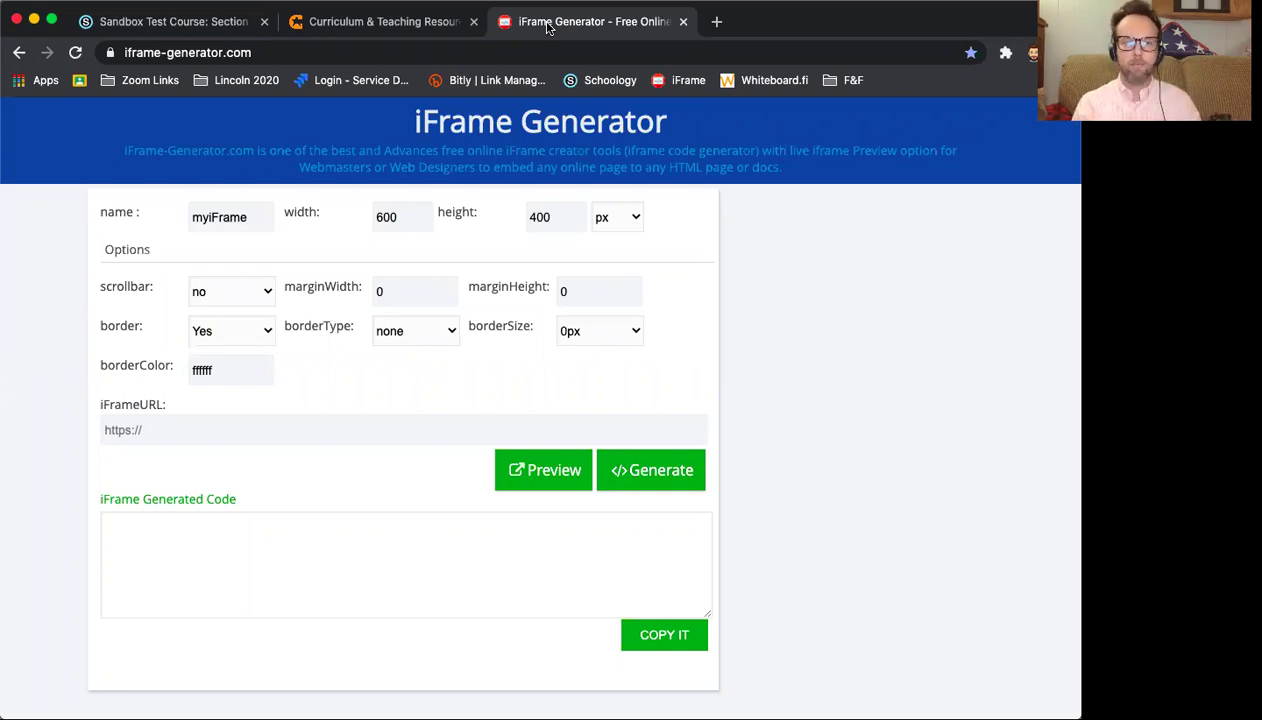
click(224, 216)
double_click(224, 216)
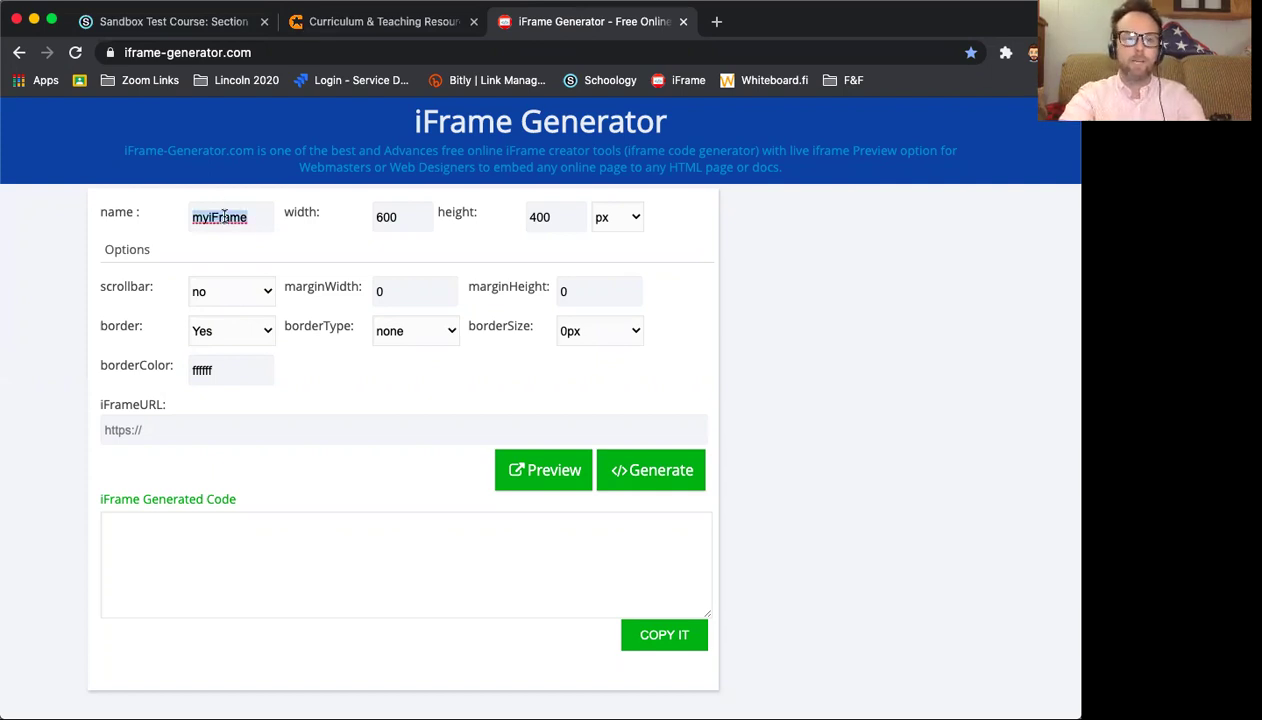
text(iCivic)
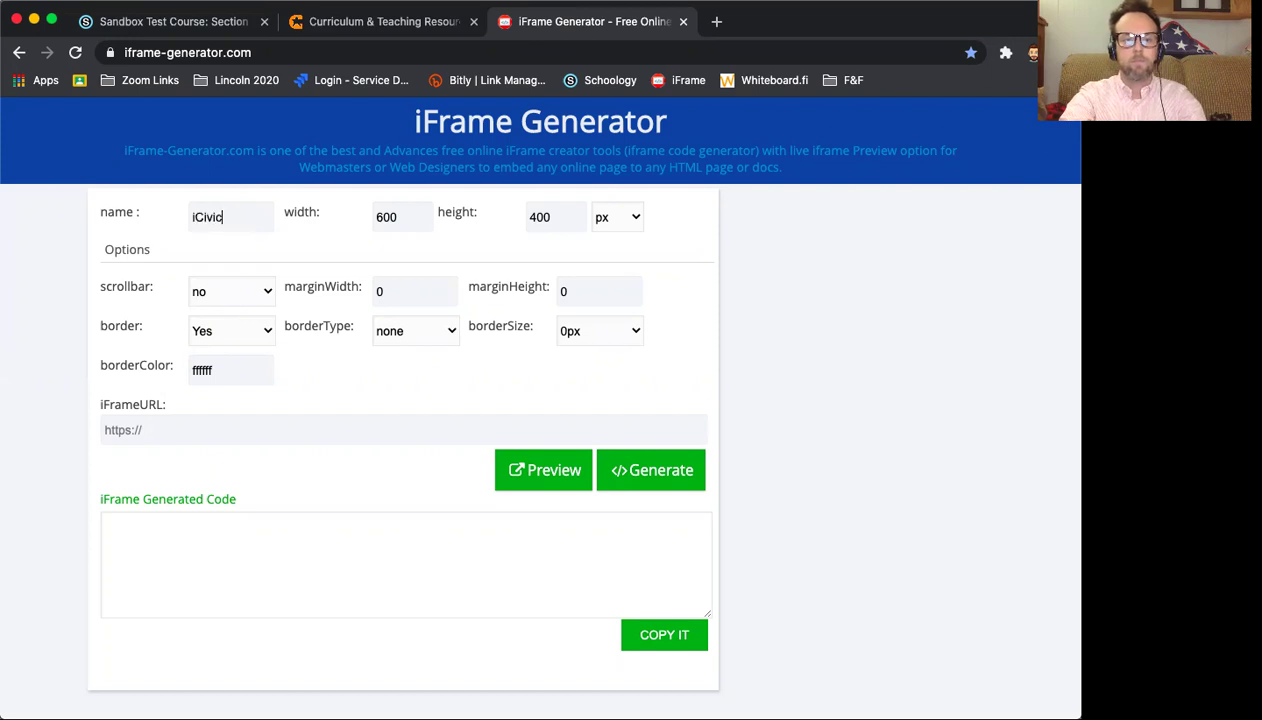
text(s1)
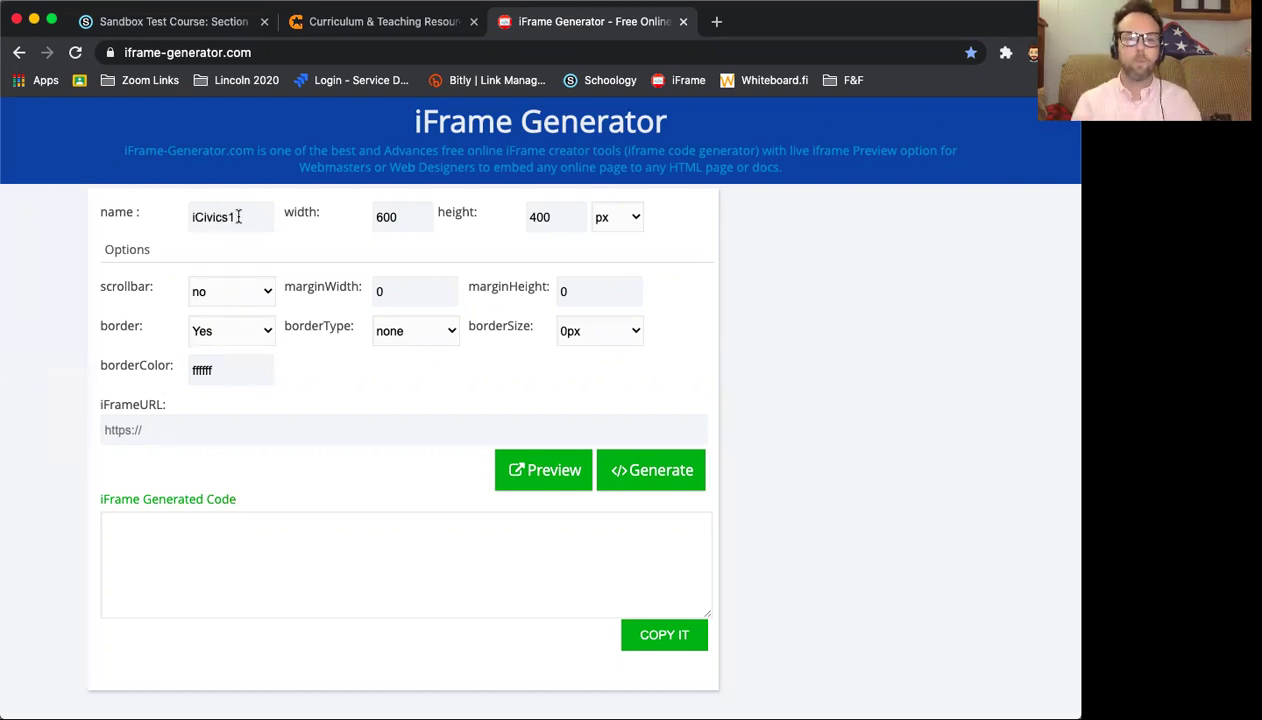
double_click(545, 214)
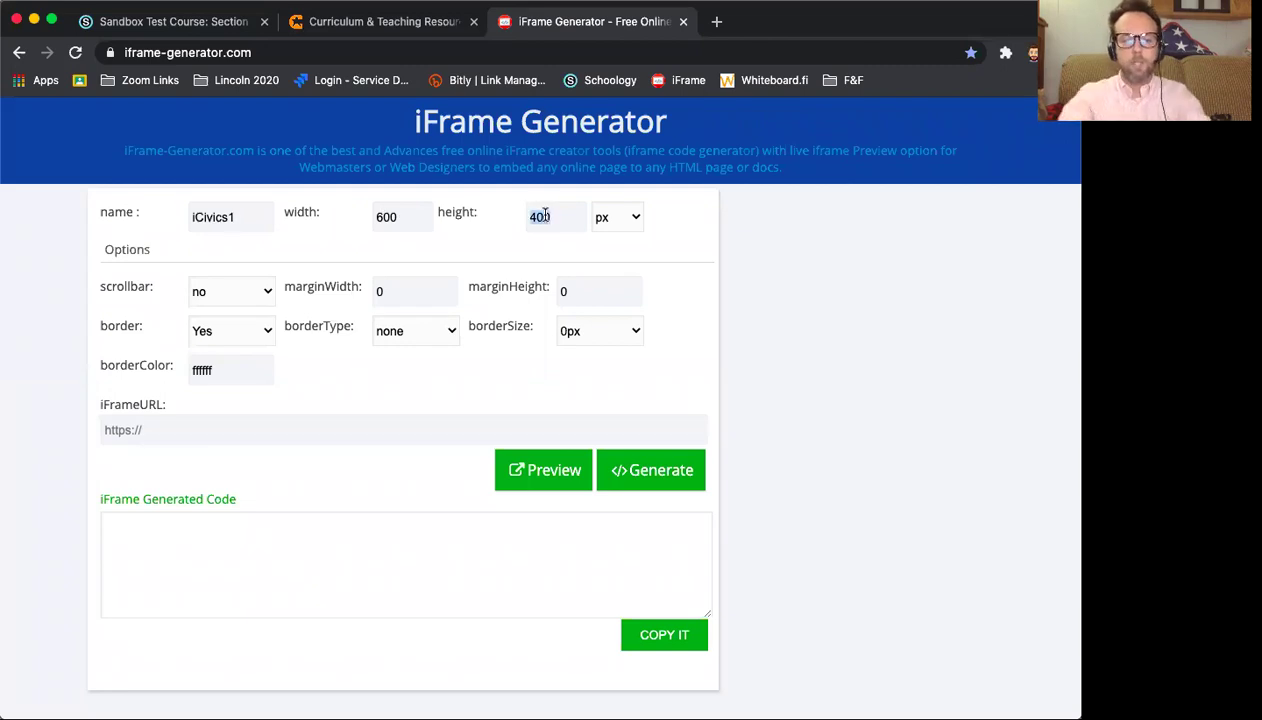
text(800)
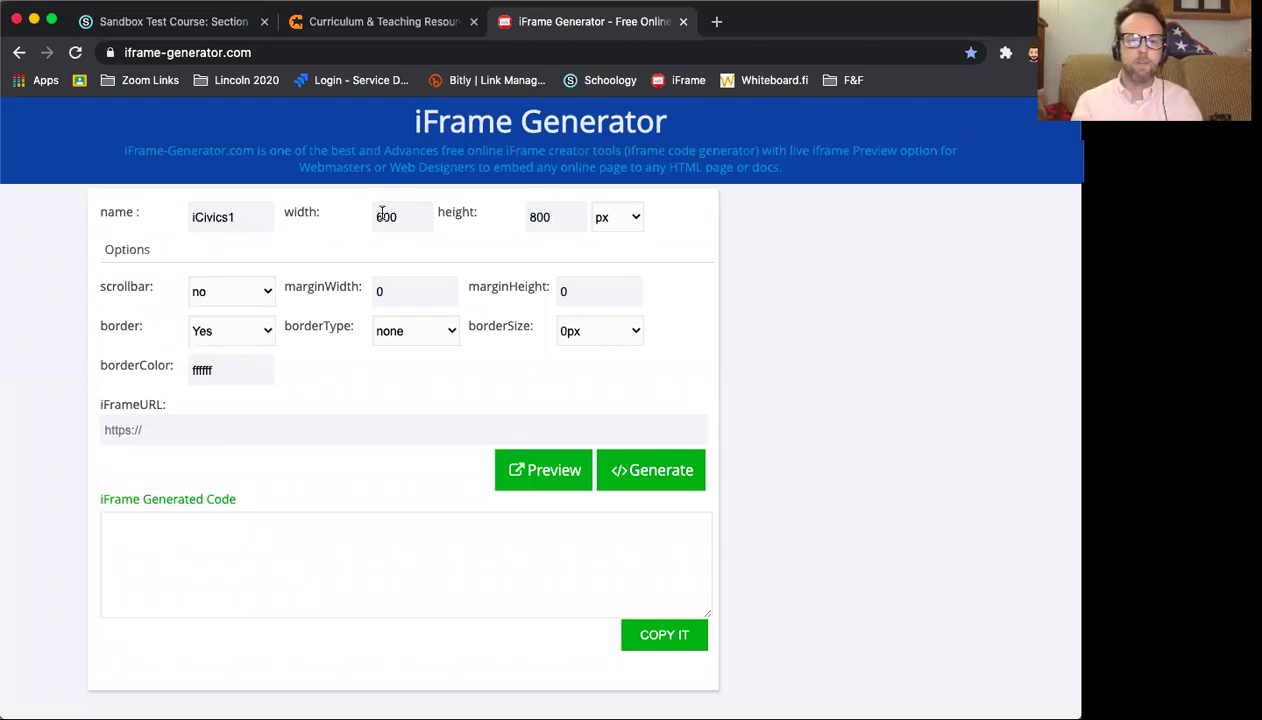
click(617, 217)
click(617, 217)
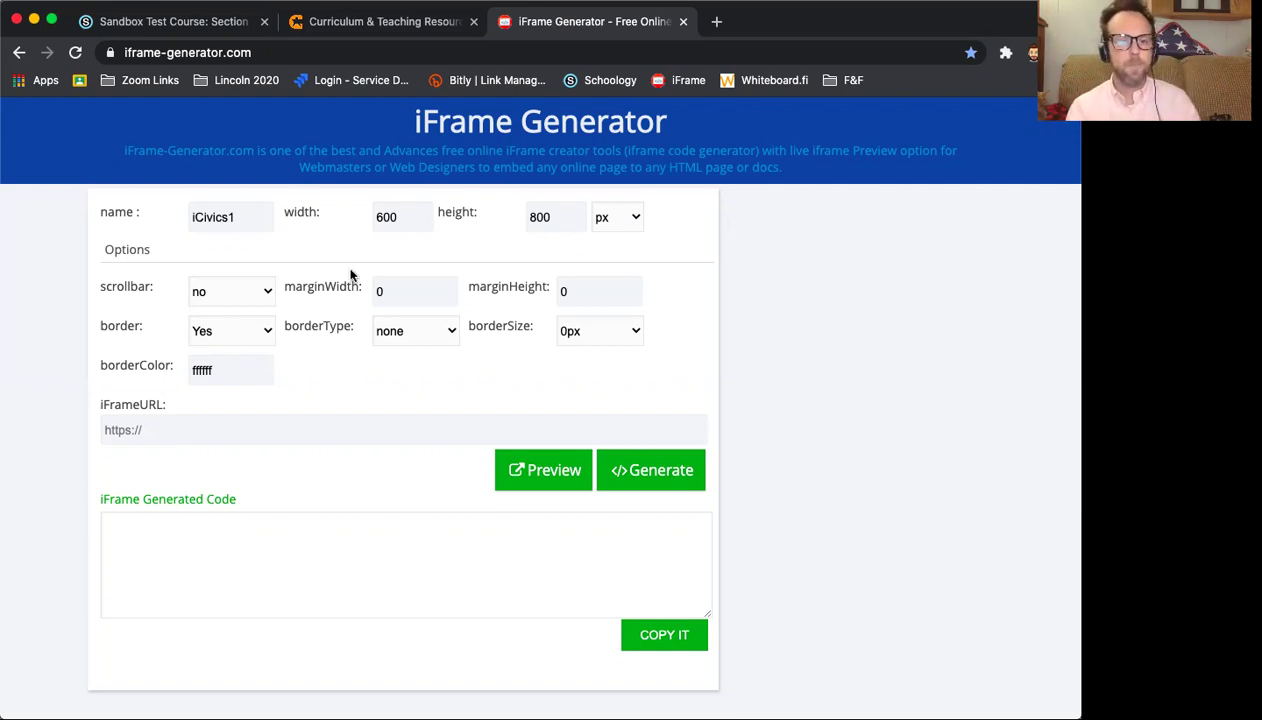
click(260, 292)
click(230, 308)
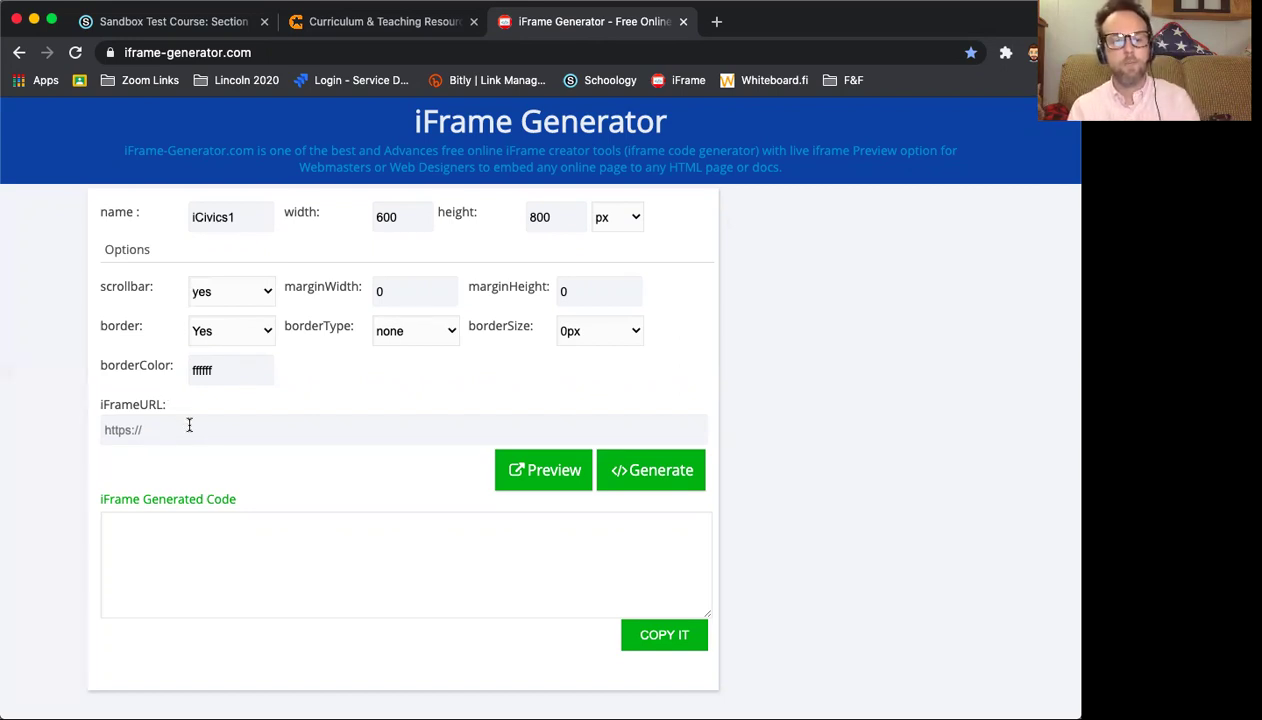
key(super+v)
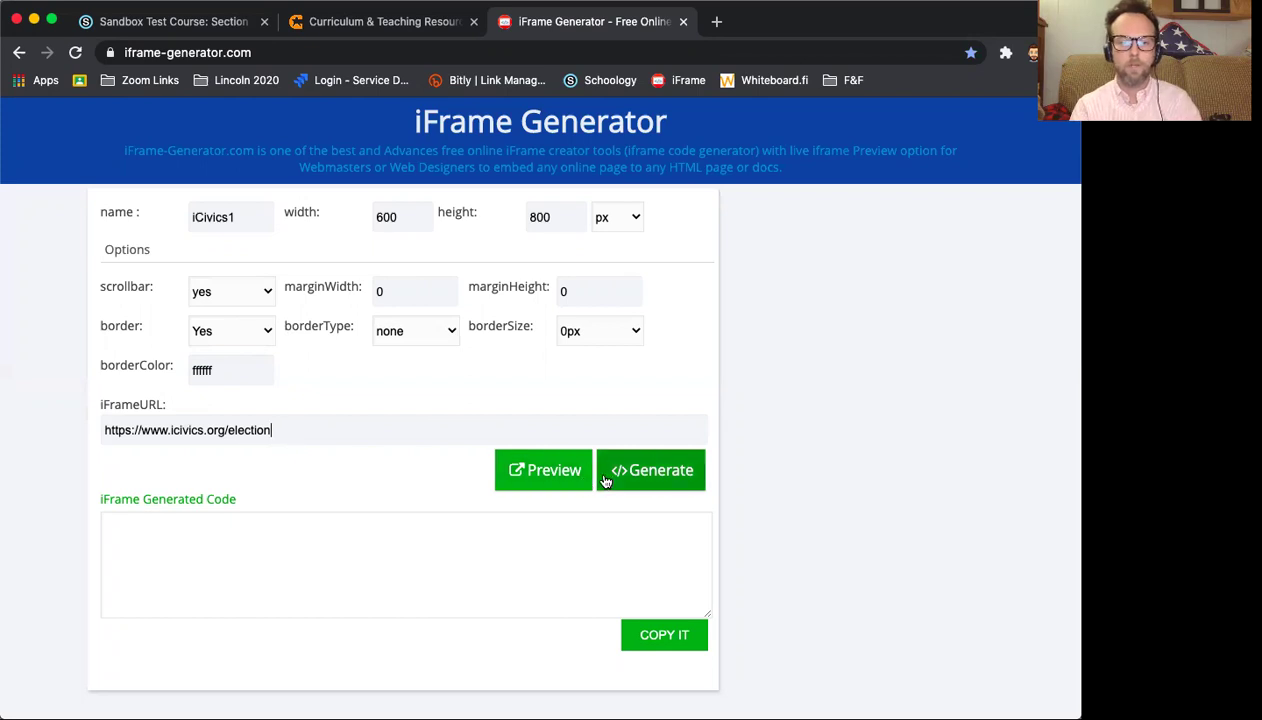
Generate and copy the iframe embed code for the iCivics election page.
click(647, 470)
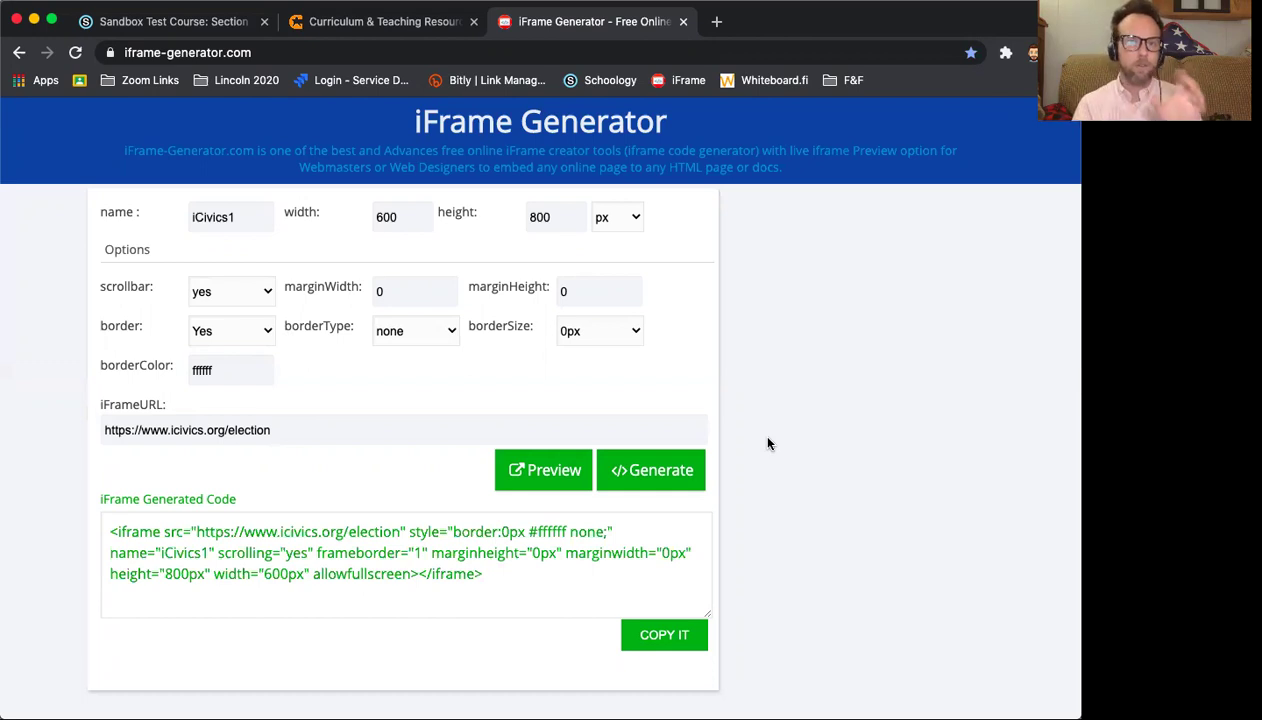
click(290, 532)
key(super+c)
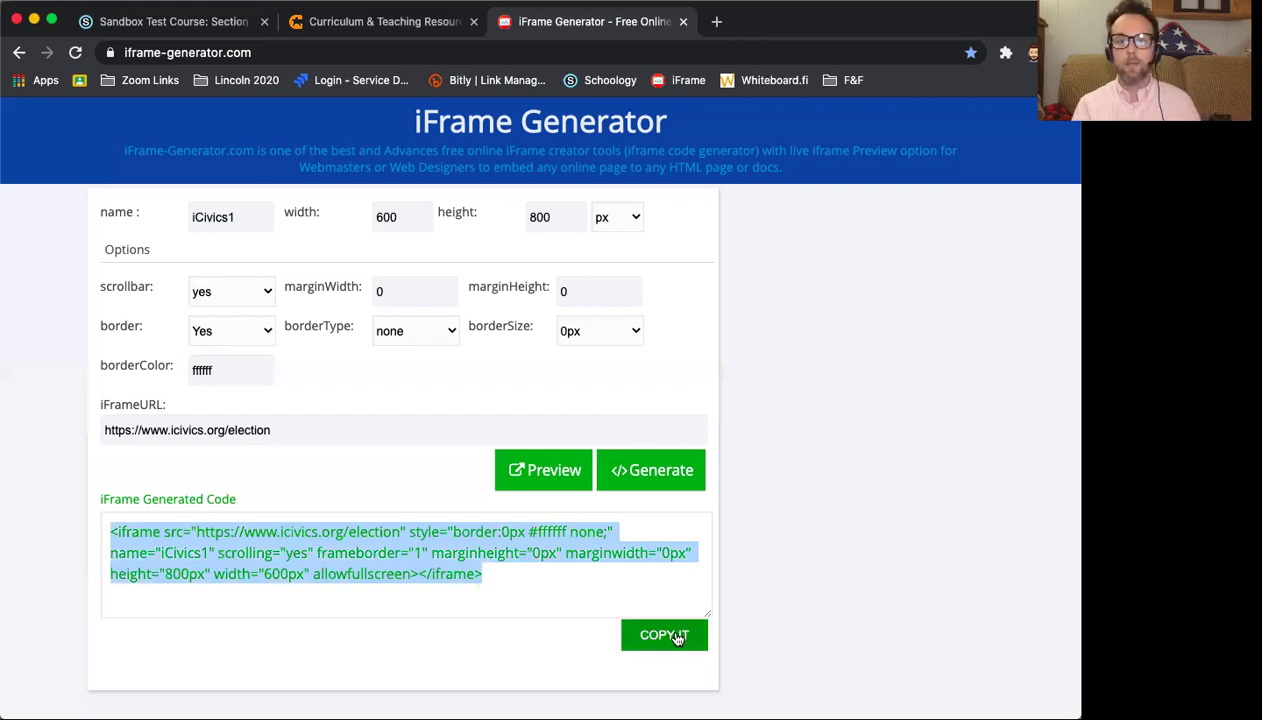
click(200, 24)
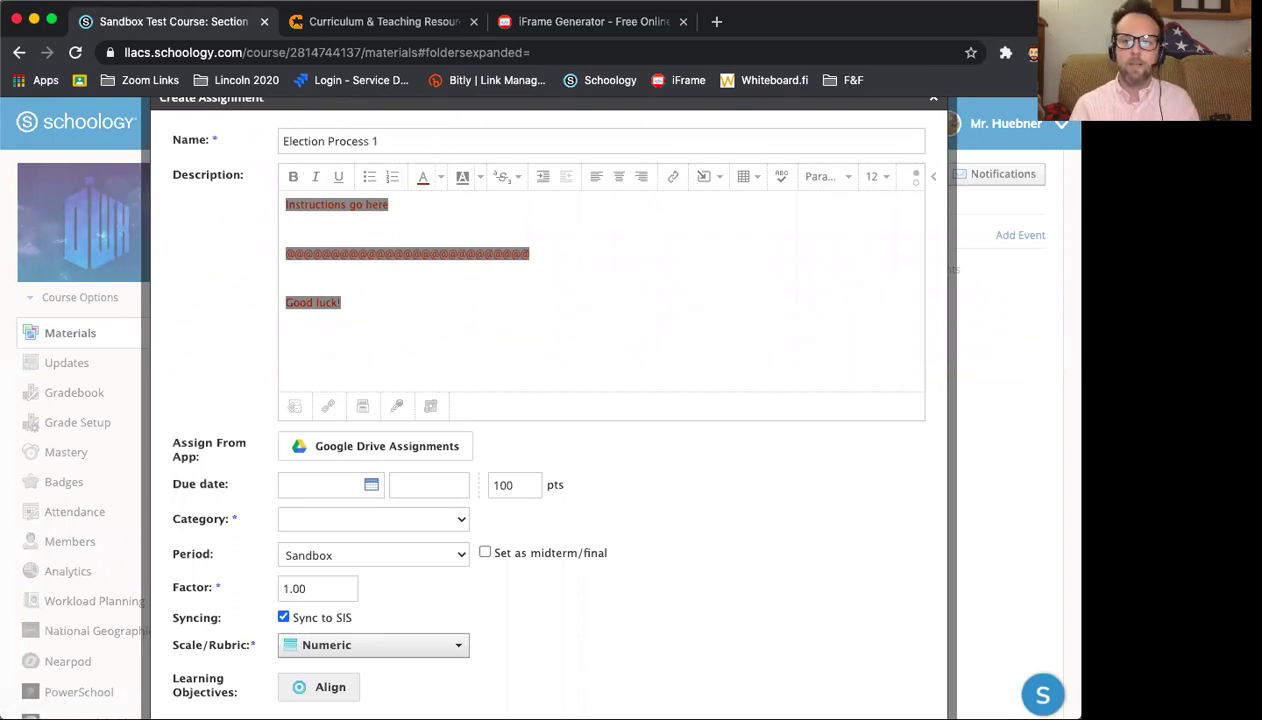
In the HTML source view, paste the iframe code over the @ placeholder line.
click(917, 178)
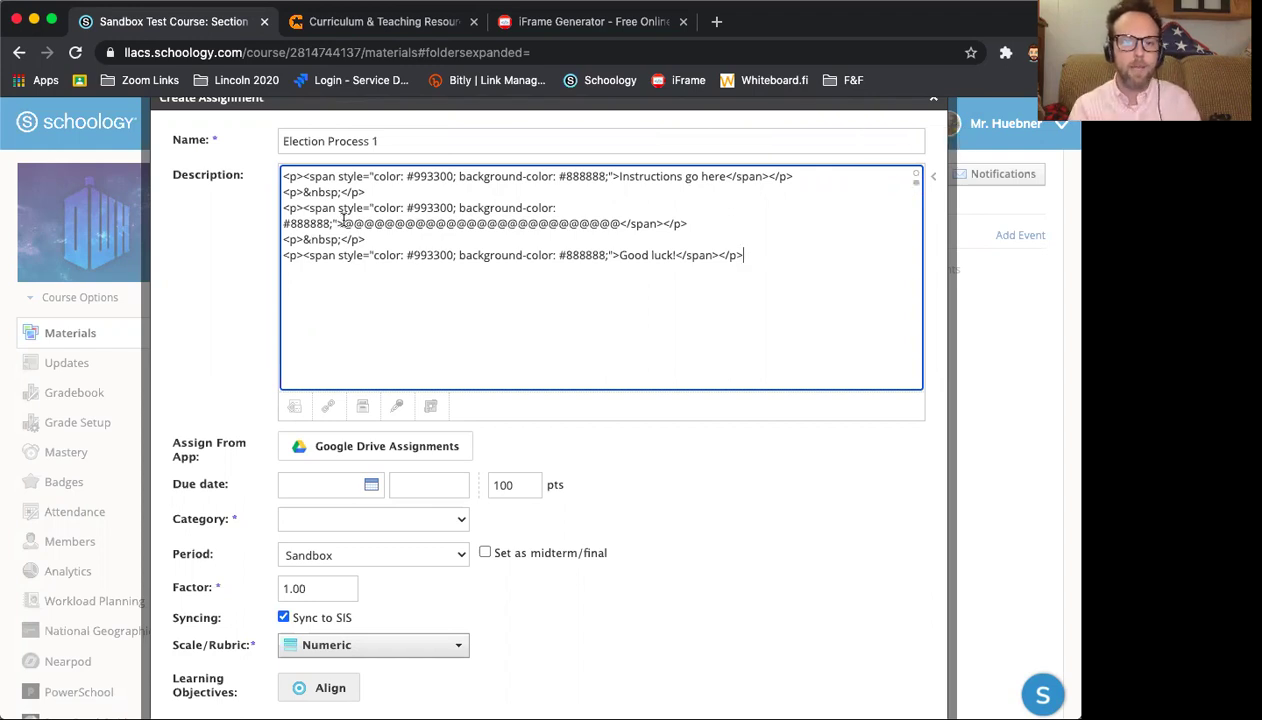
drag(343, 222, 615, 218)
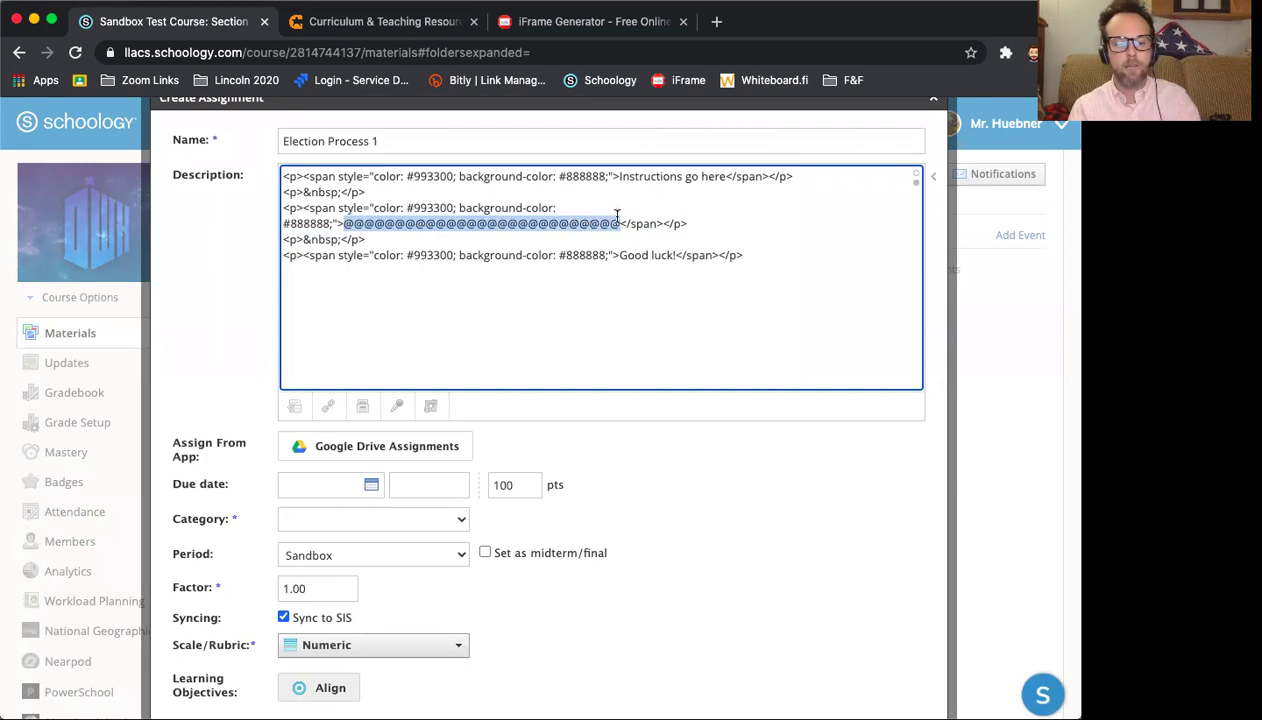
key(super+v)
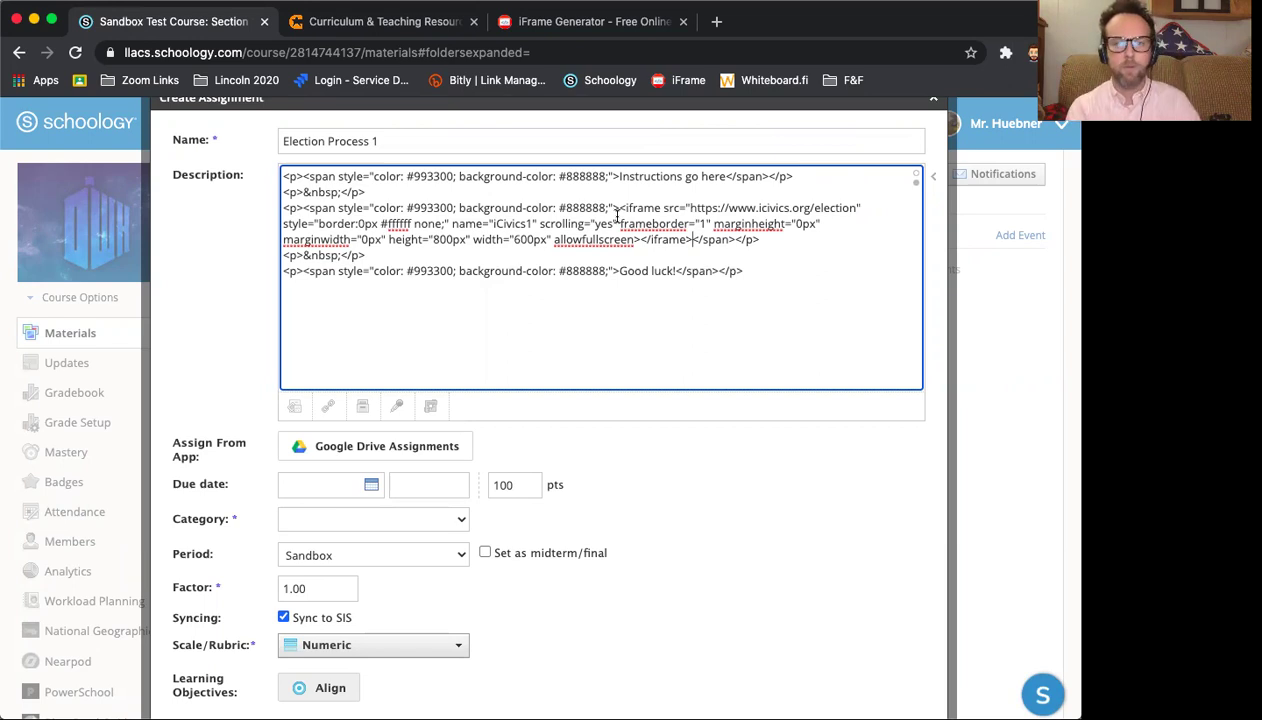
Return the description editor to the formatted view.
click(916, 186)
scroll(660, 265, down, 10)
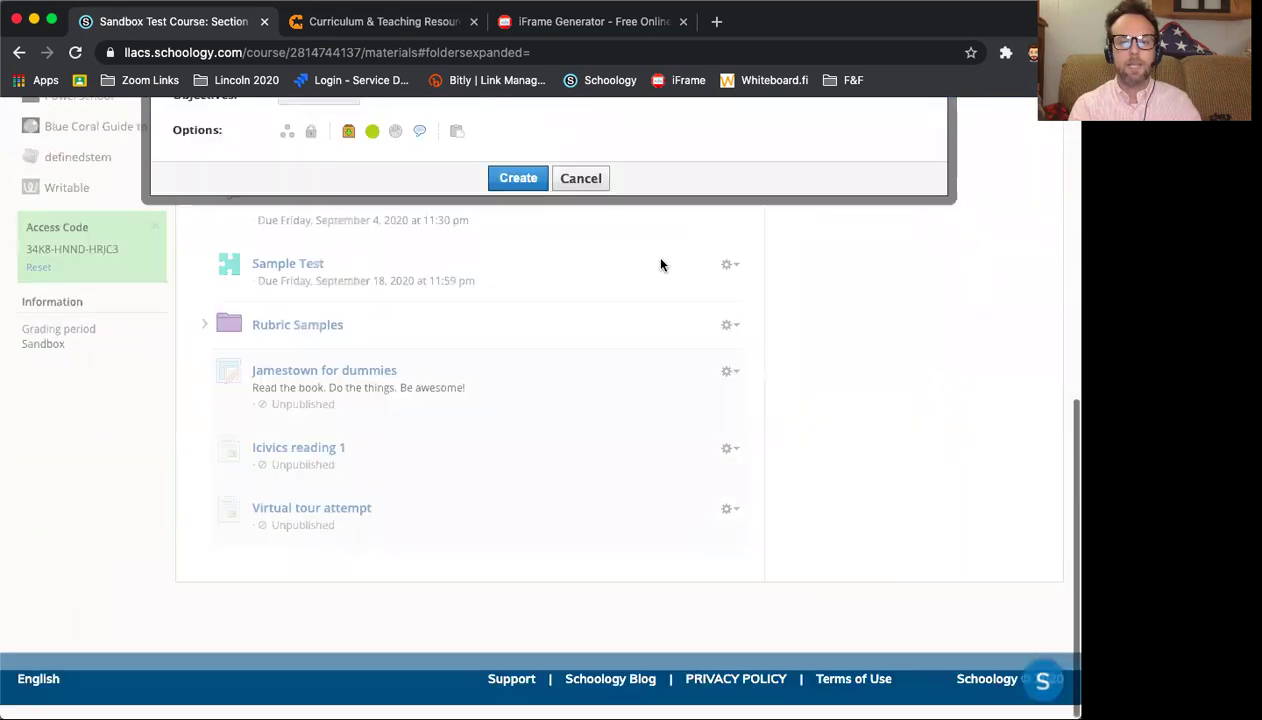
scroll(660, 265, up, 10)
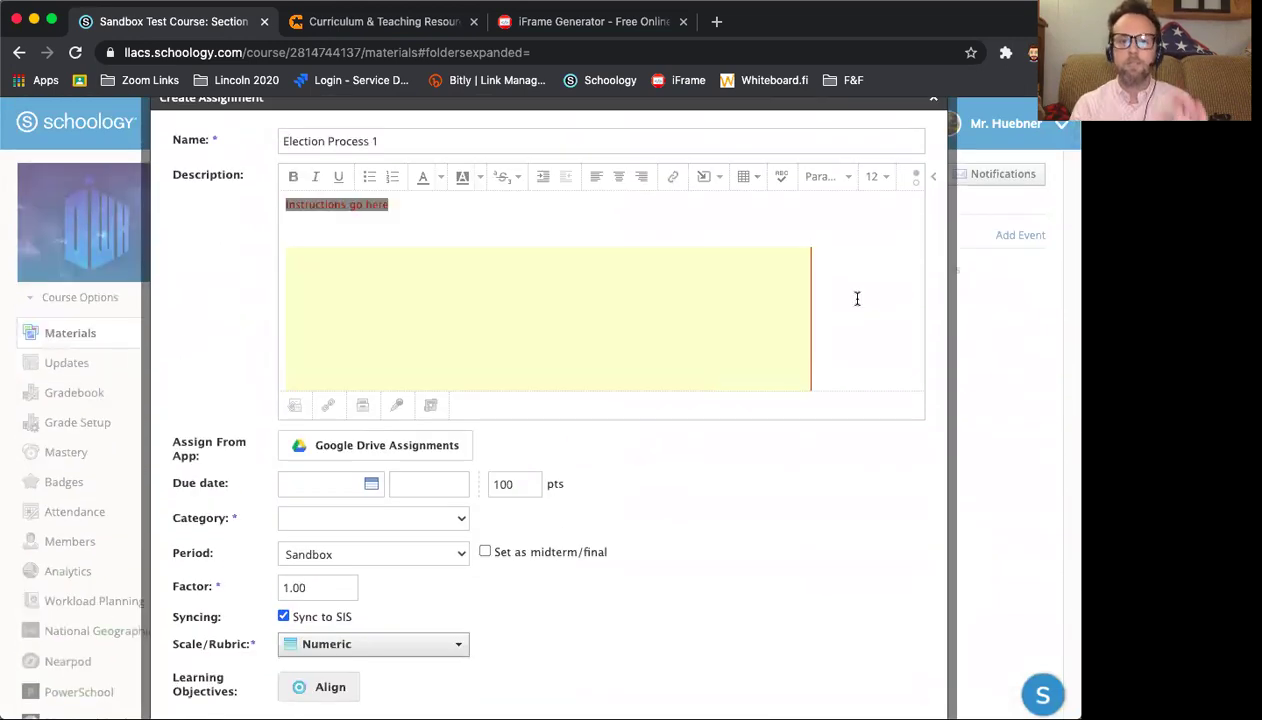
scroll(784, 321, down, 1)
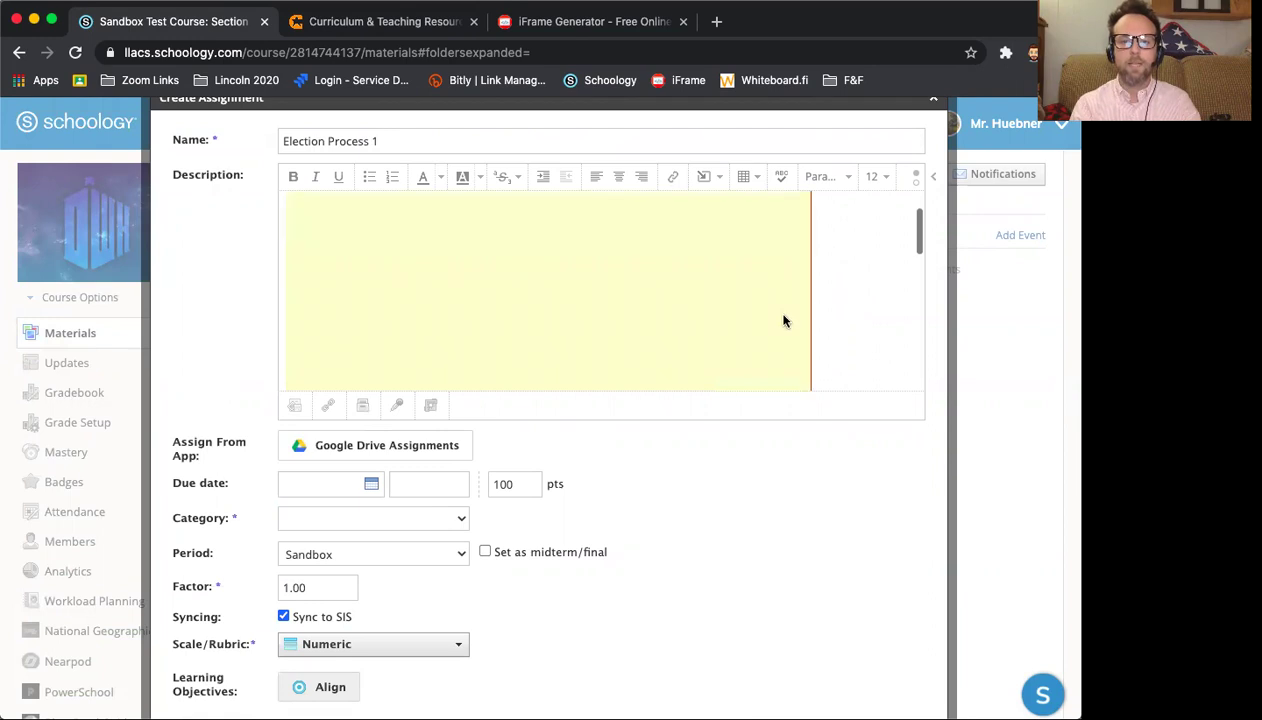
scroll(784, 321, down, 3)
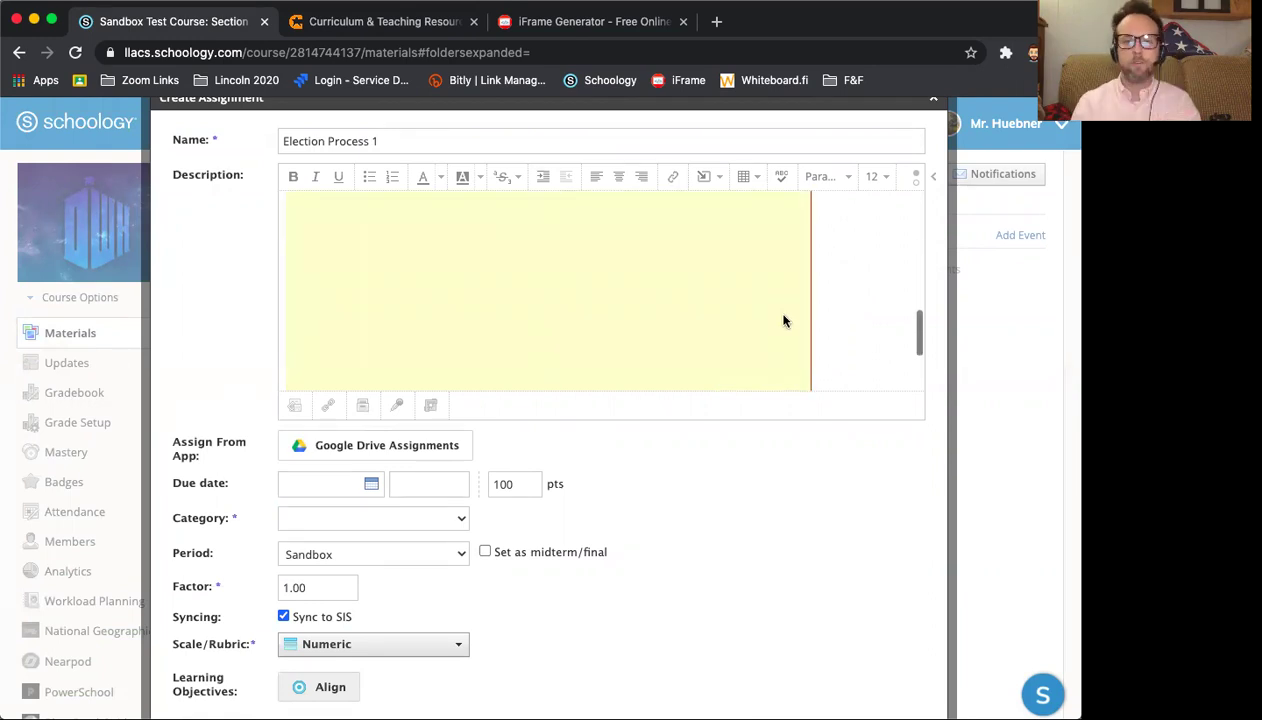
scroll(784, 321, down, 3)
scroll(885, 304, down, 3)
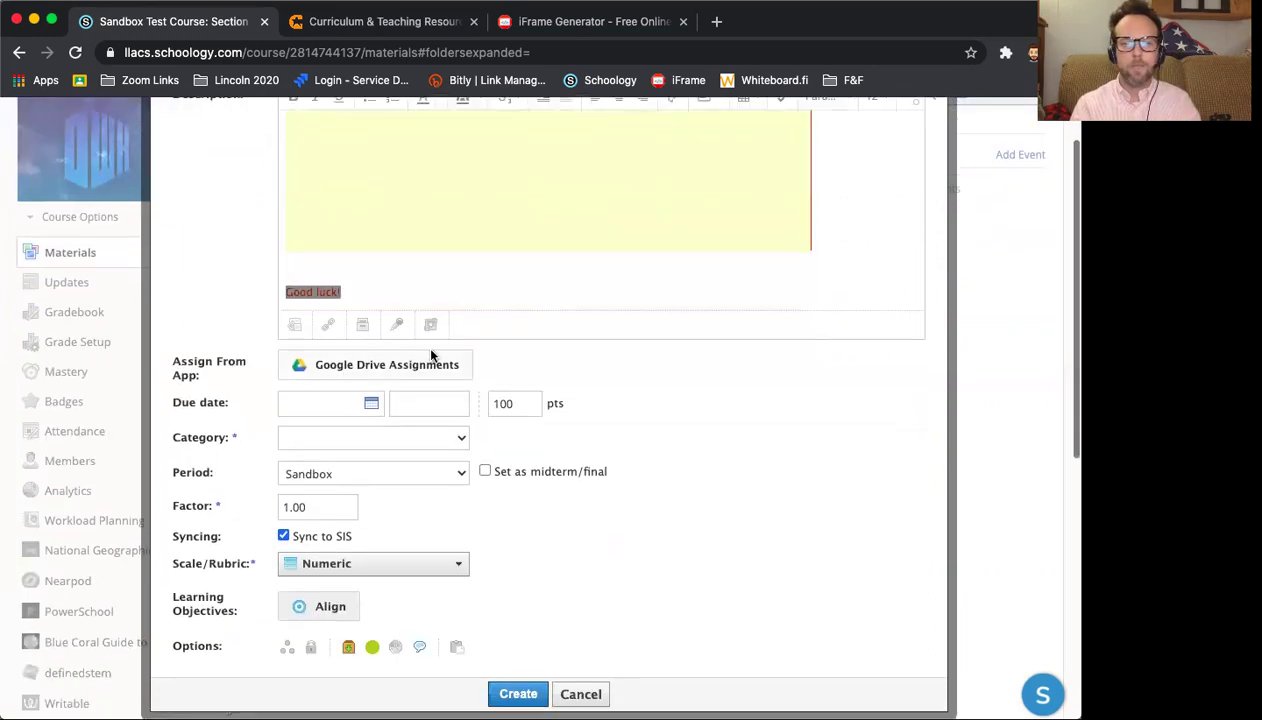
Attach 'Untitled presentation' from Google Drive to the assignment.
click(330, 364)
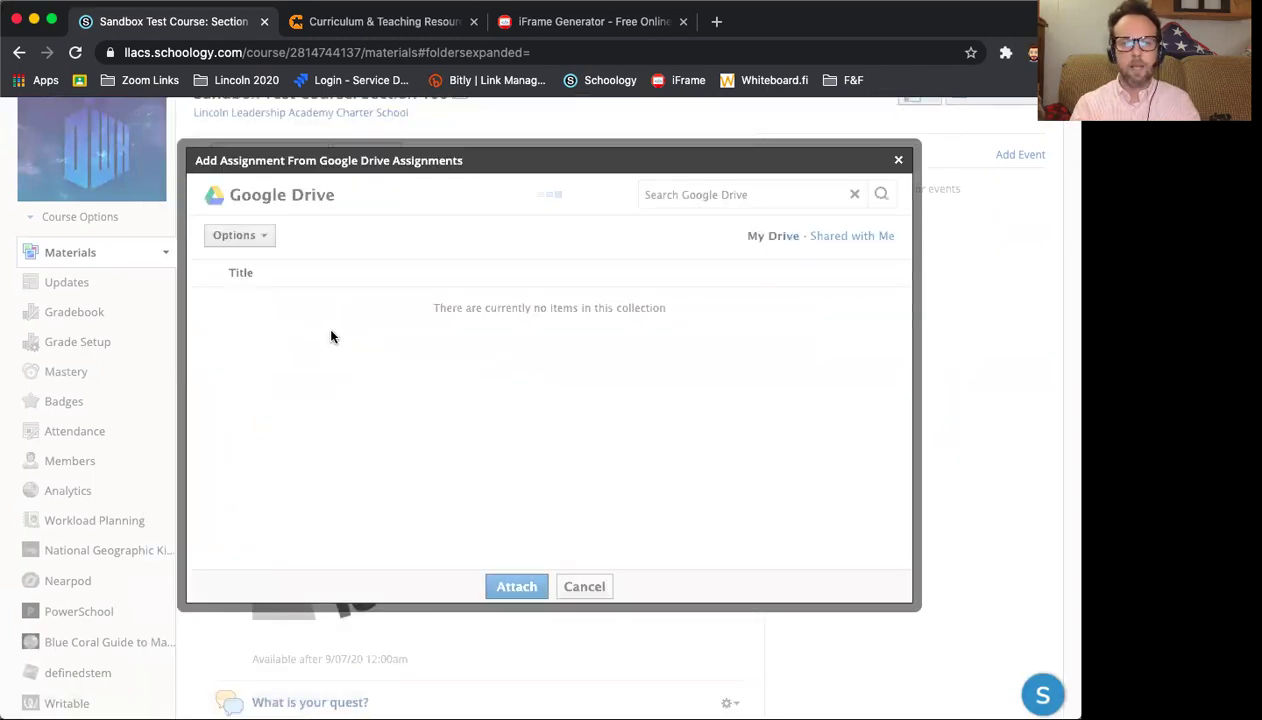
click(406, 304)
click(386, 442)
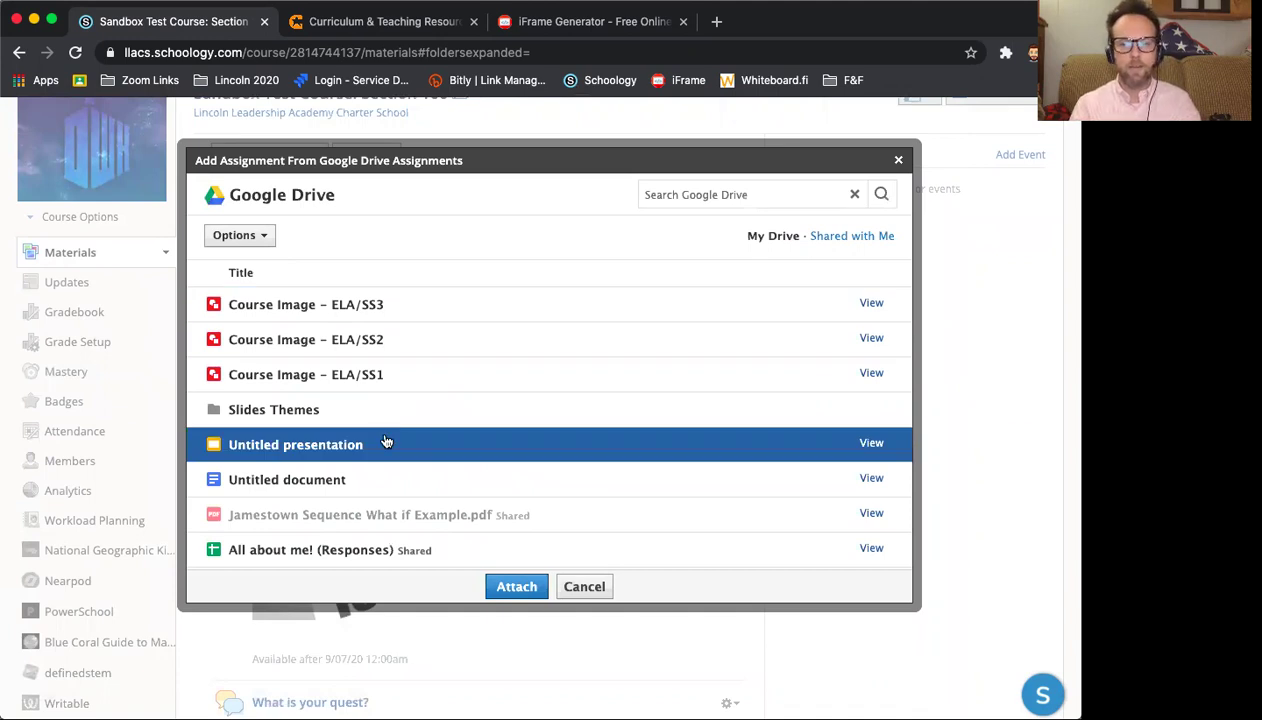
click(496, 550)
click(431, 446)
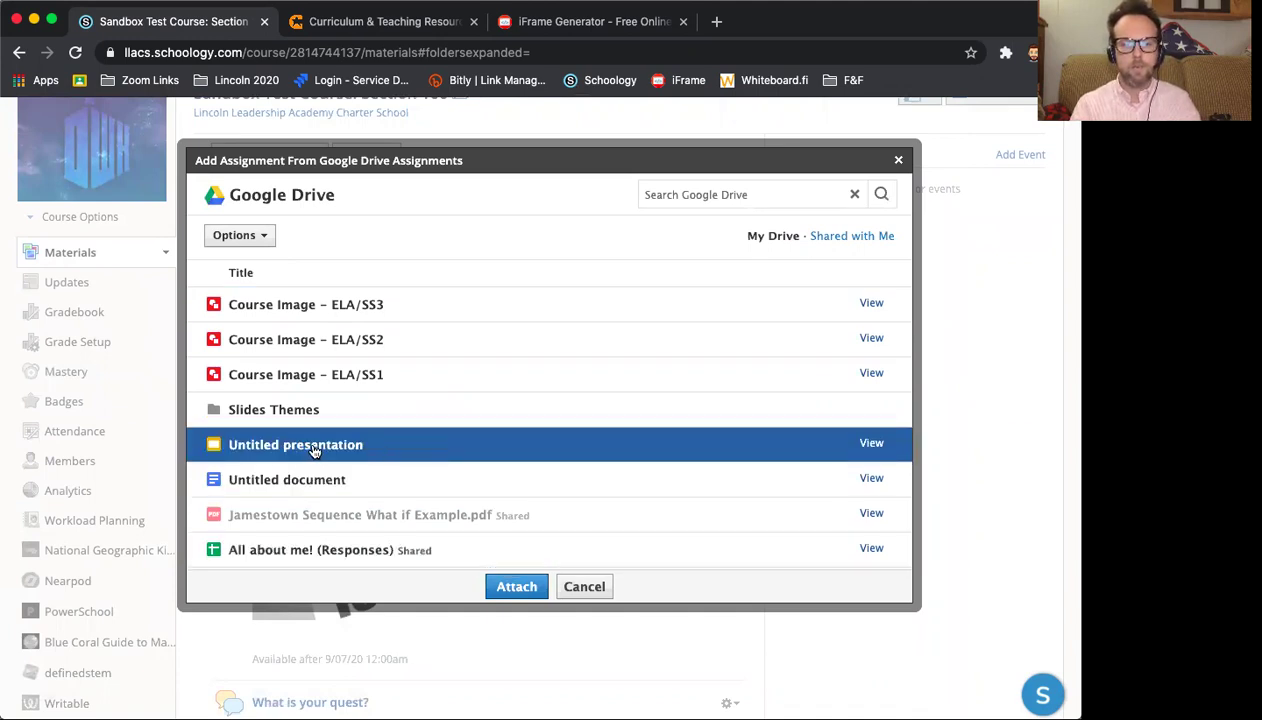
click(510, 587)
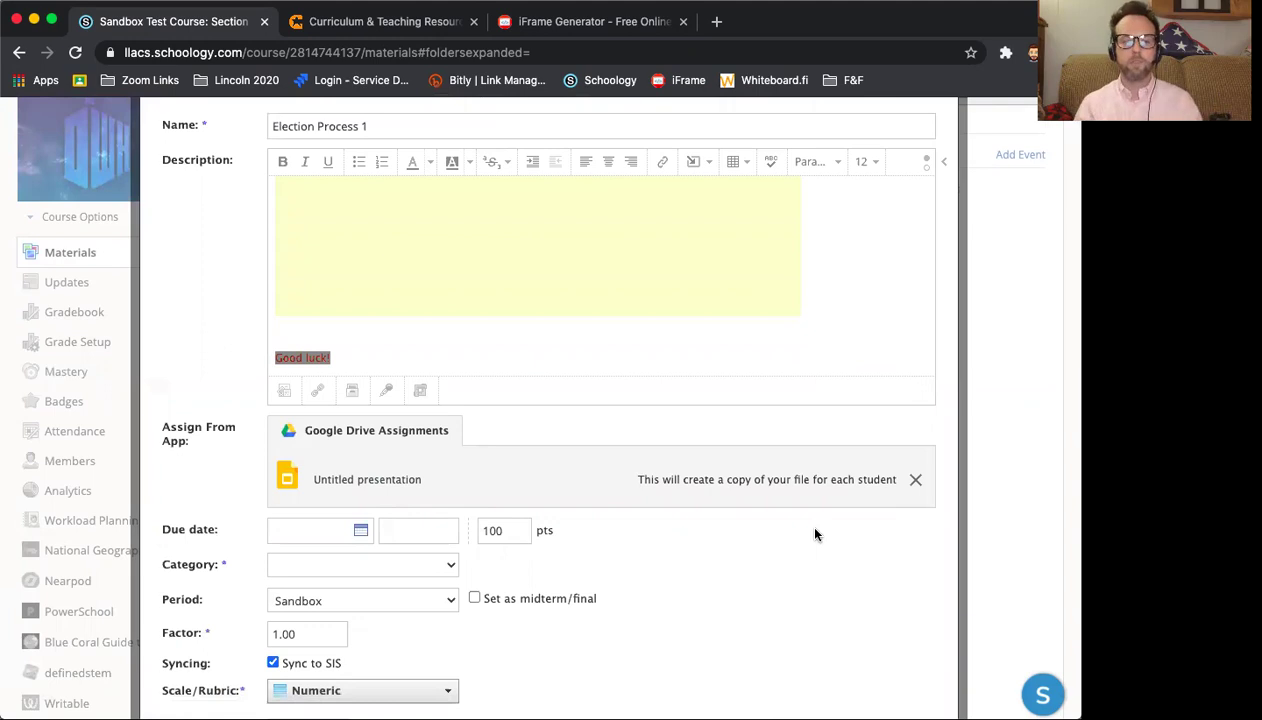
Set the grading scale to LLACS Grading 20/21 and the category to (Ungraded).
scroll(815, 535, down, 1)
scroll(815, 535, down, 5)
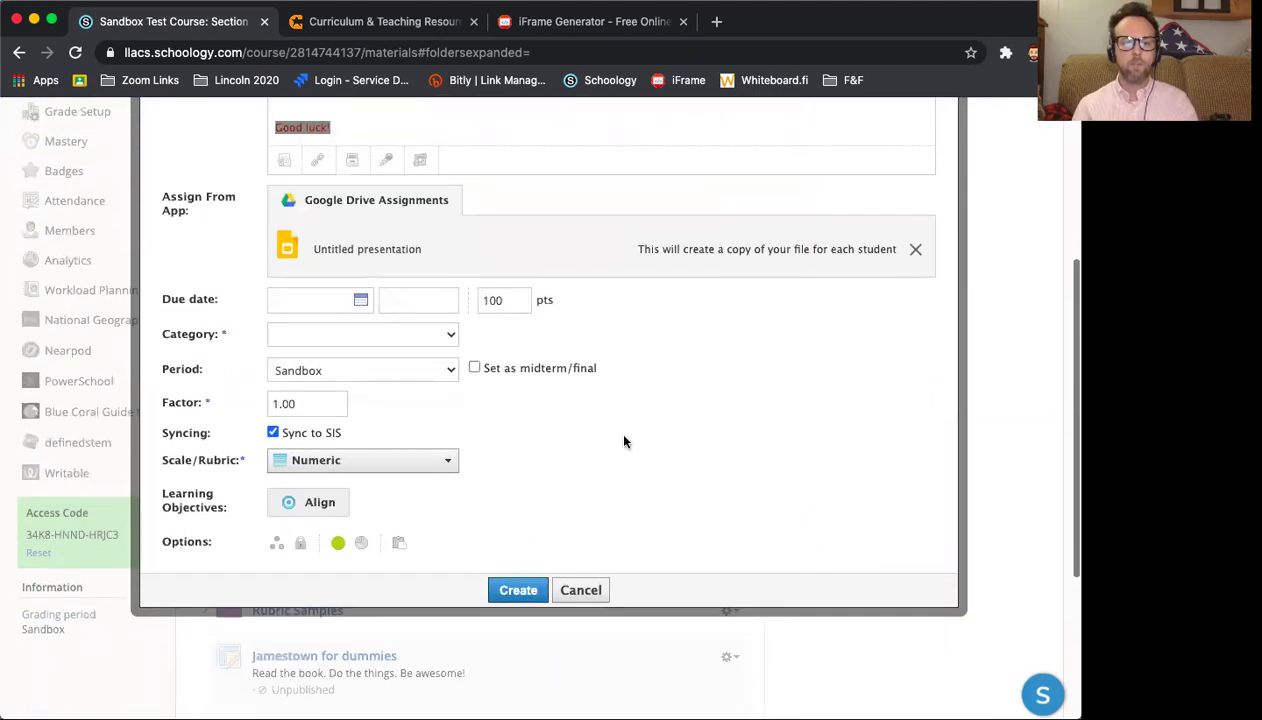
click(411, 459)
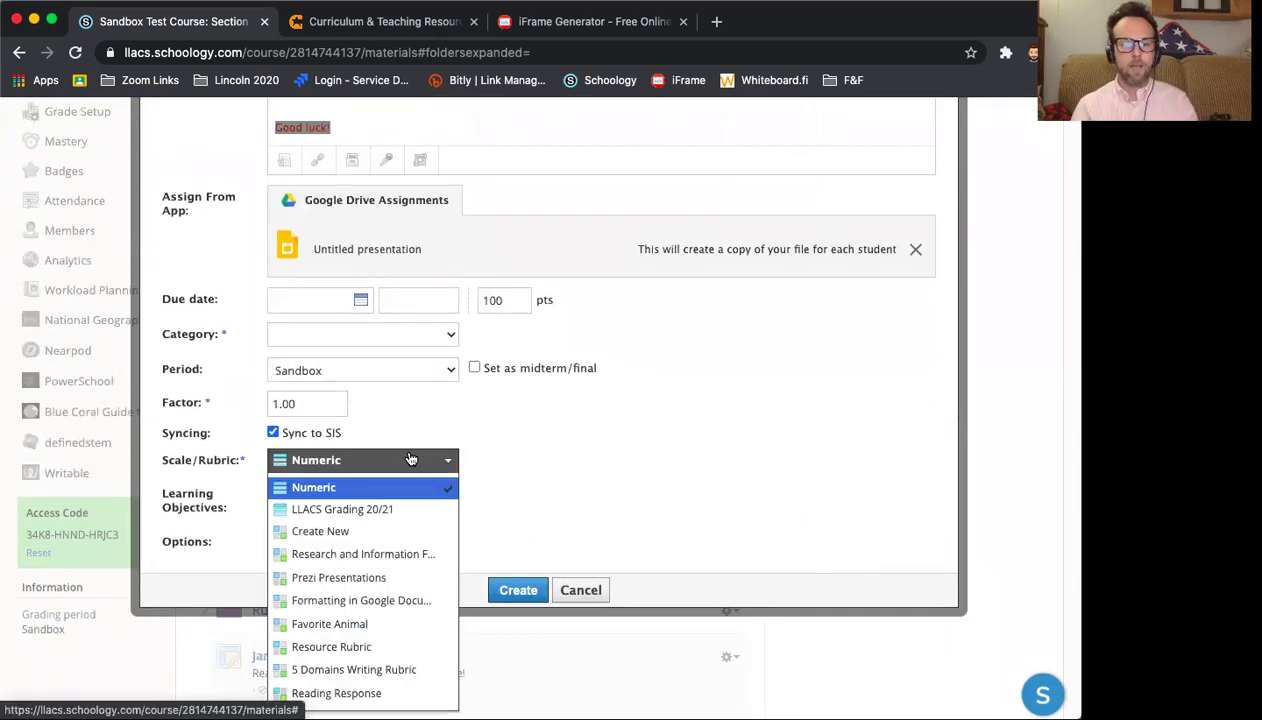
click(410, 511)
scroll(692, 515, down, 4)
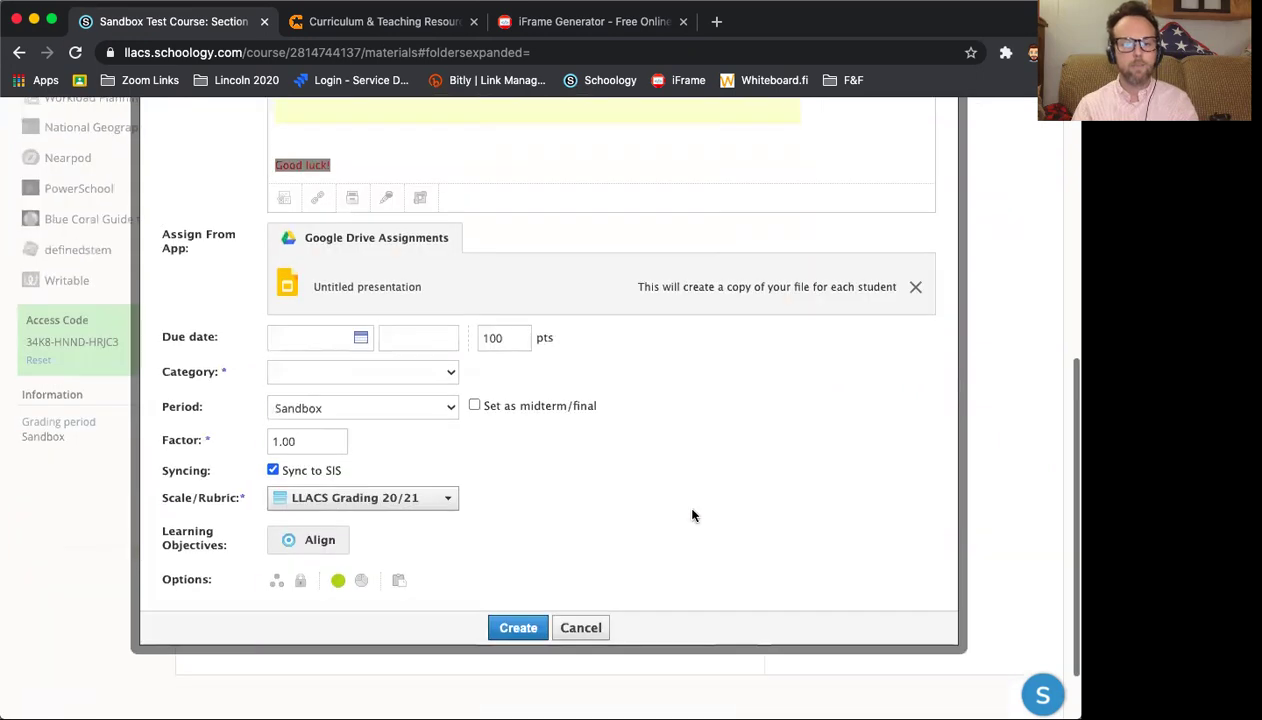
click(338, 372)
click(336, 387)
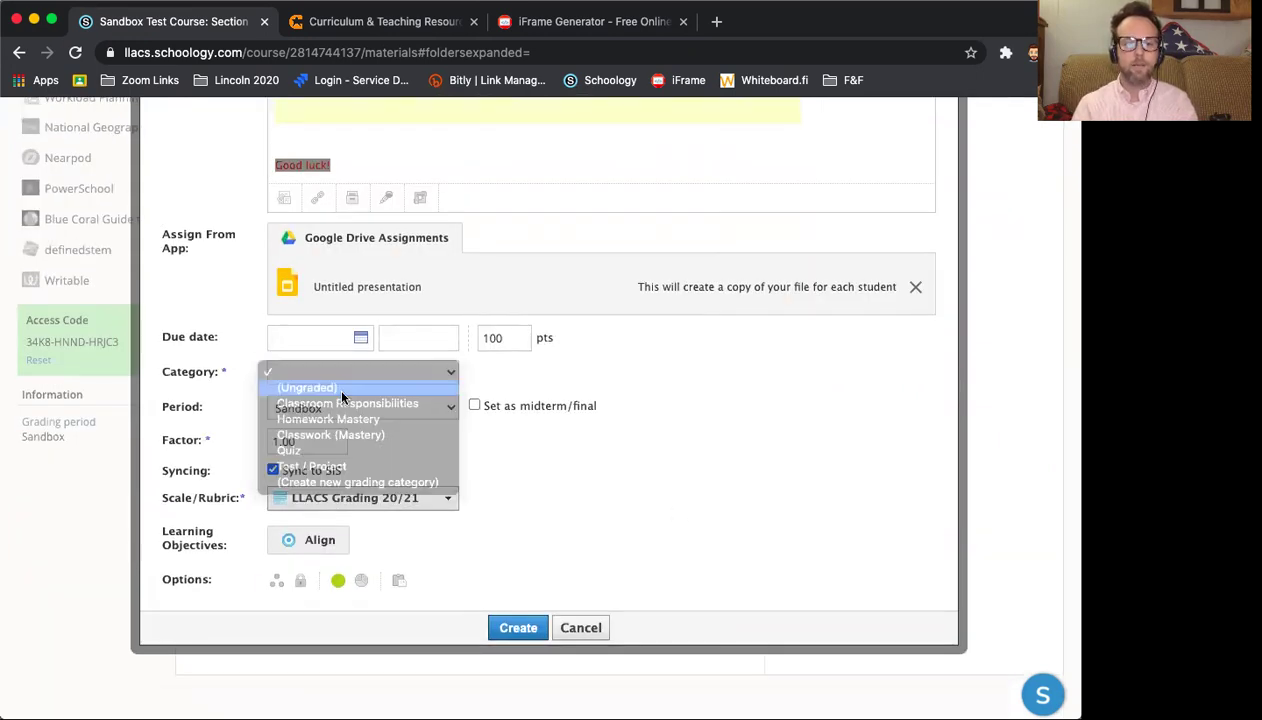
Create the Election Process 1 assignment.
scroll(657, 561, down, 2)
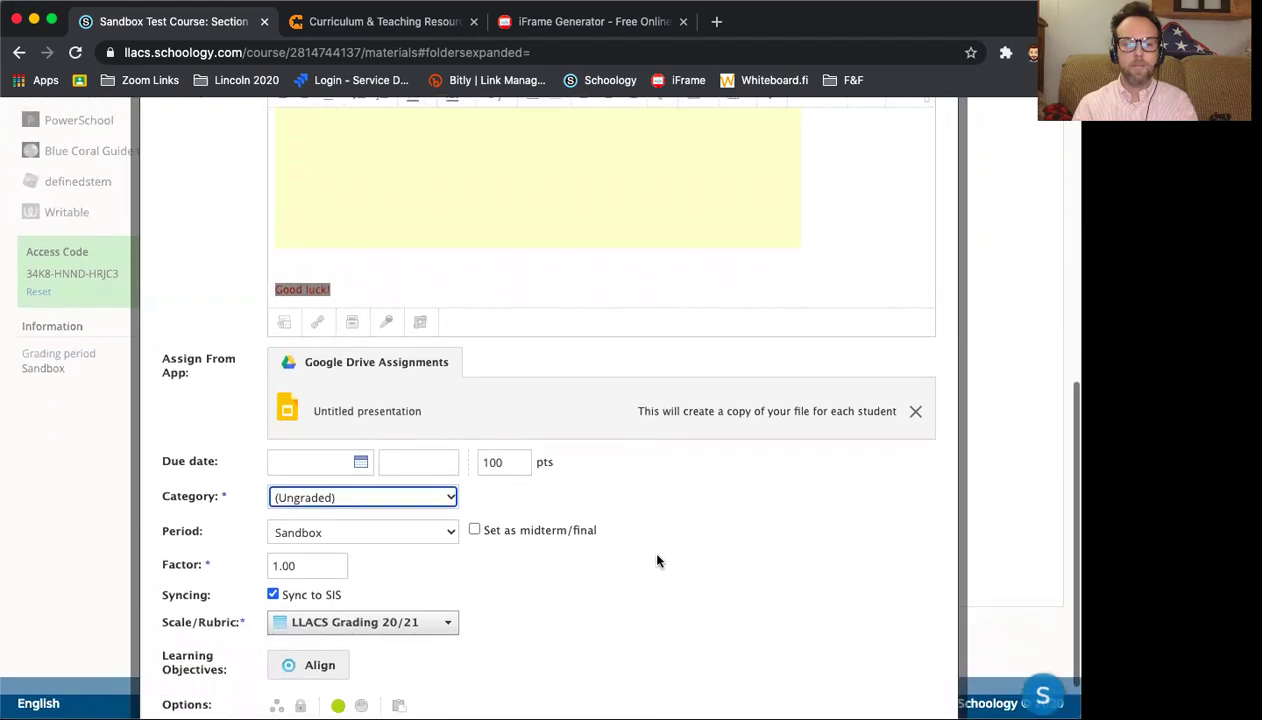
click(728, 555)
scroll(340, 418, down, 1)
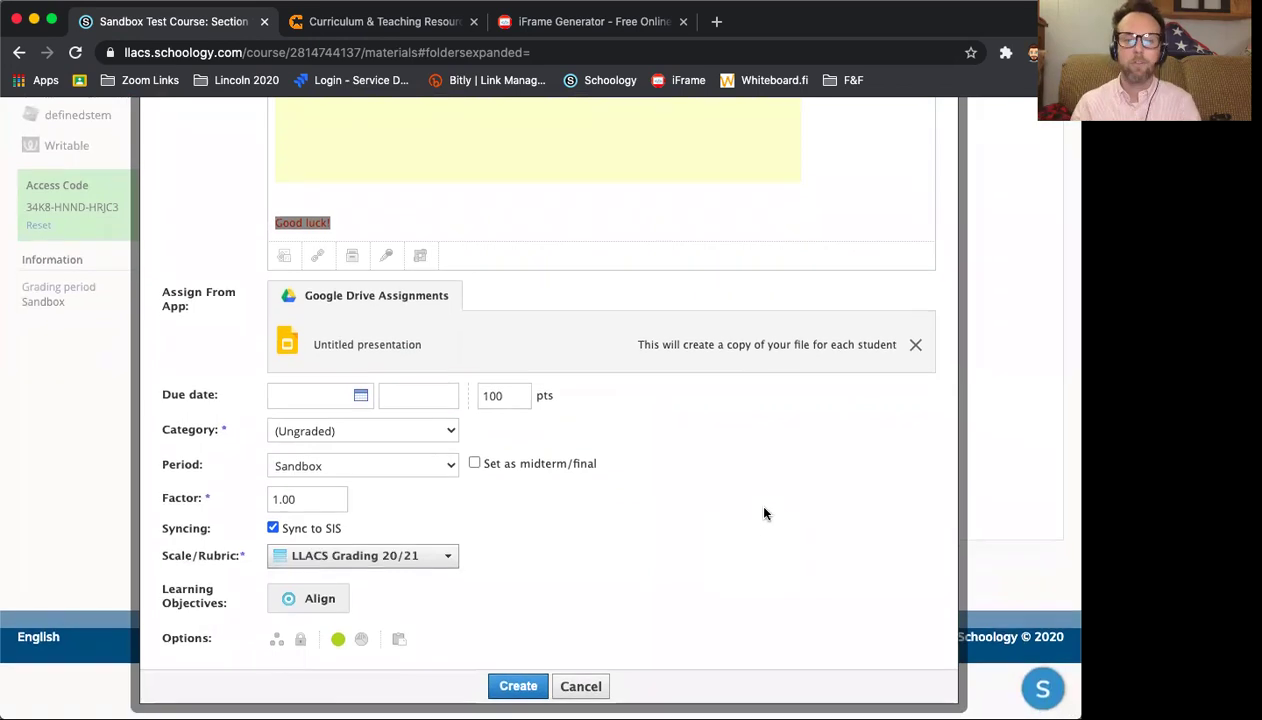
scroll(563, 567, up, 1)
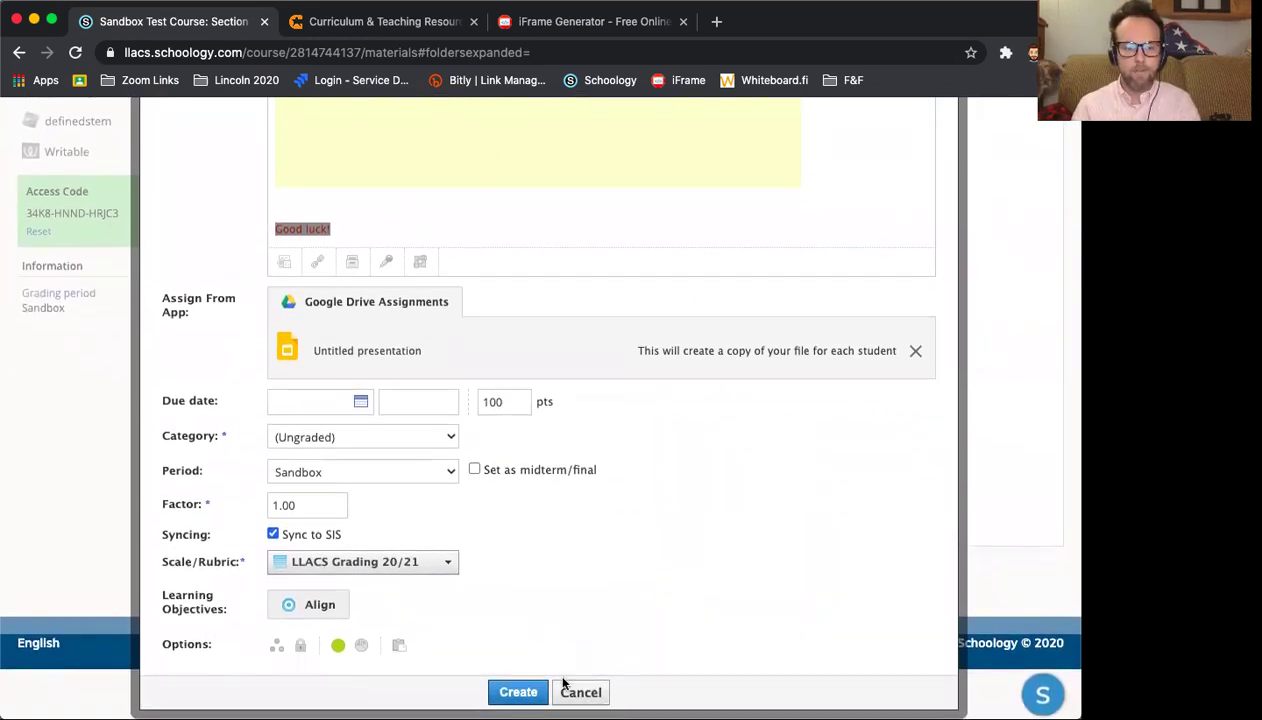
click(515, 692)
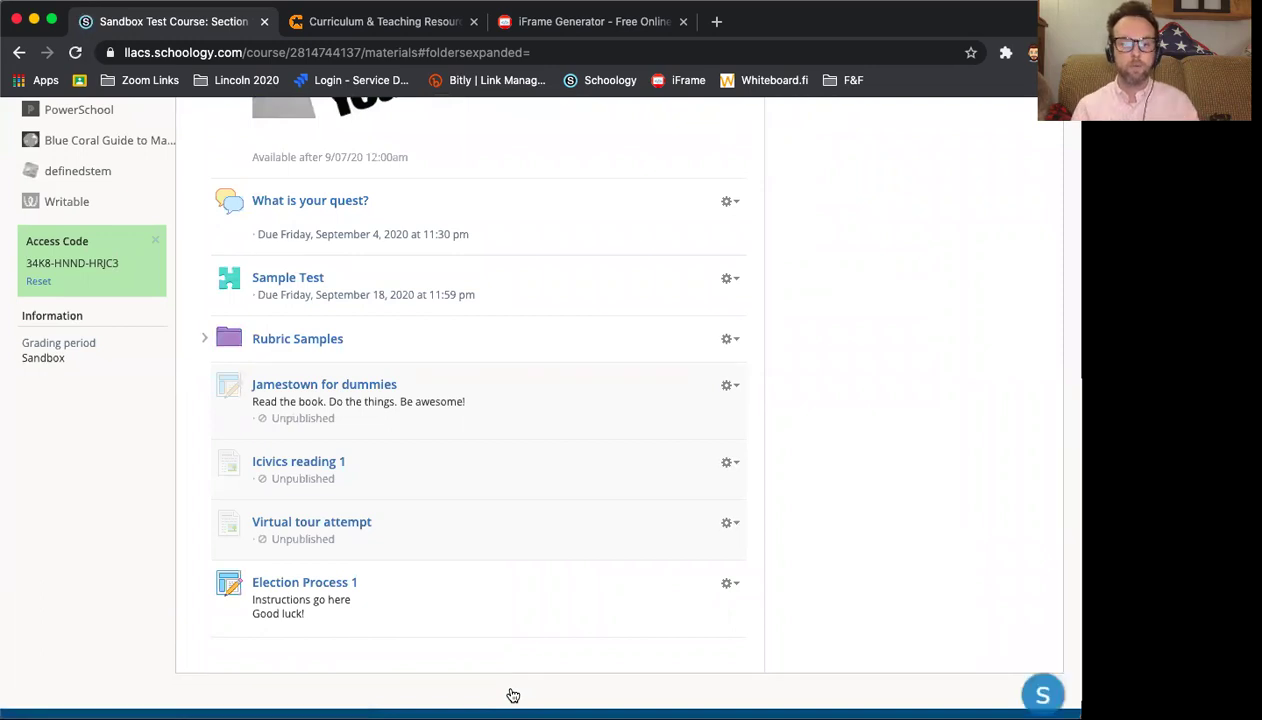
Open Election Process 1 and scroll through the embedded iCivics page and attached presentation.
click(309, 585)
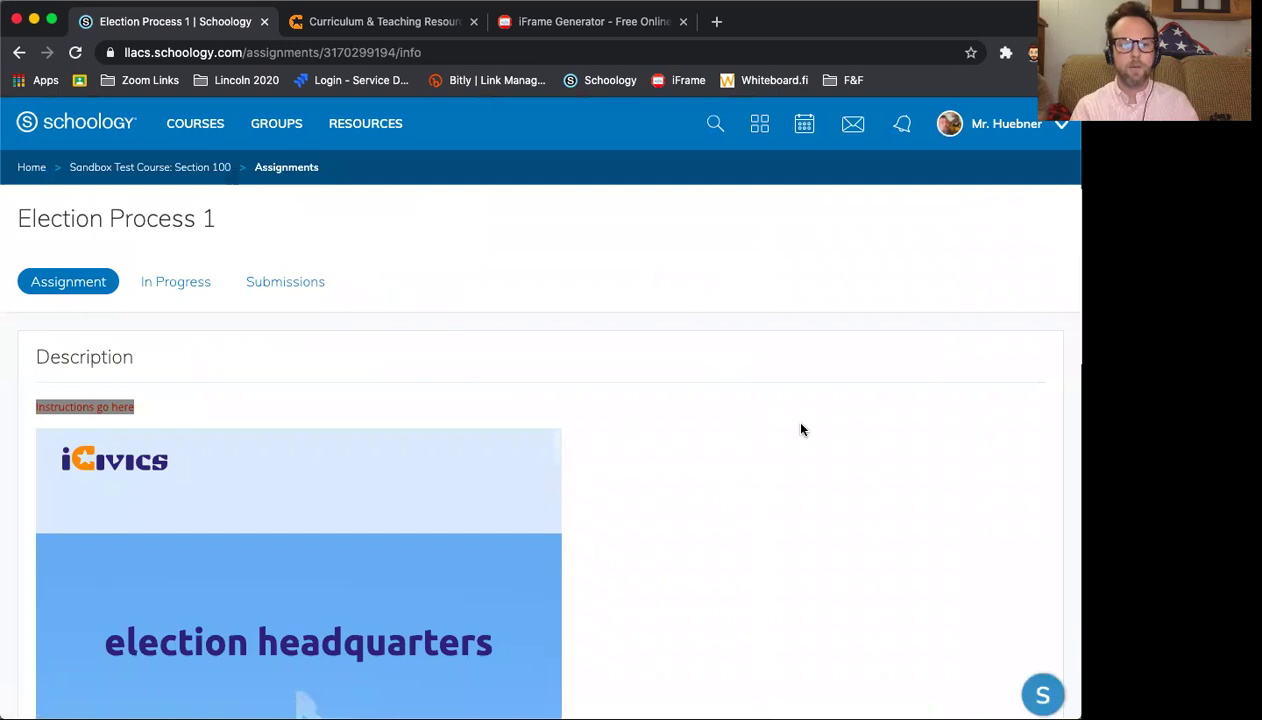
scroll(801, 430, down, 2)
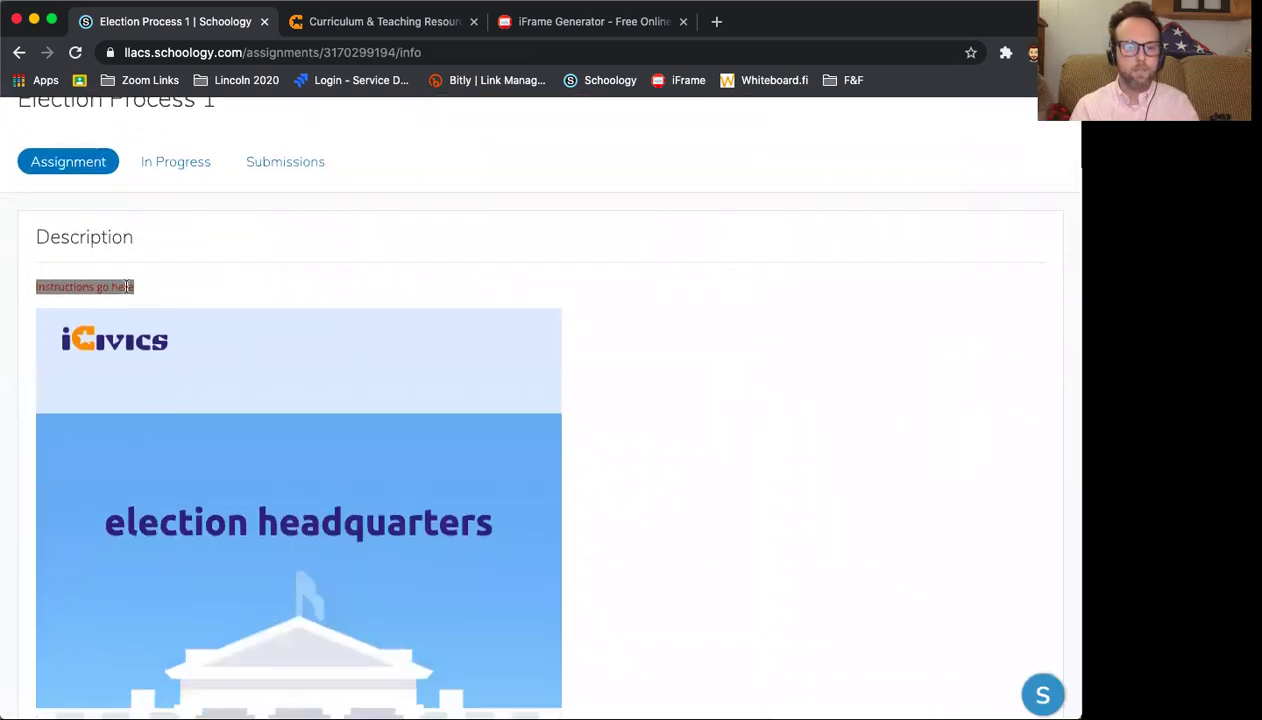
scroll(571, 371, down, 3)
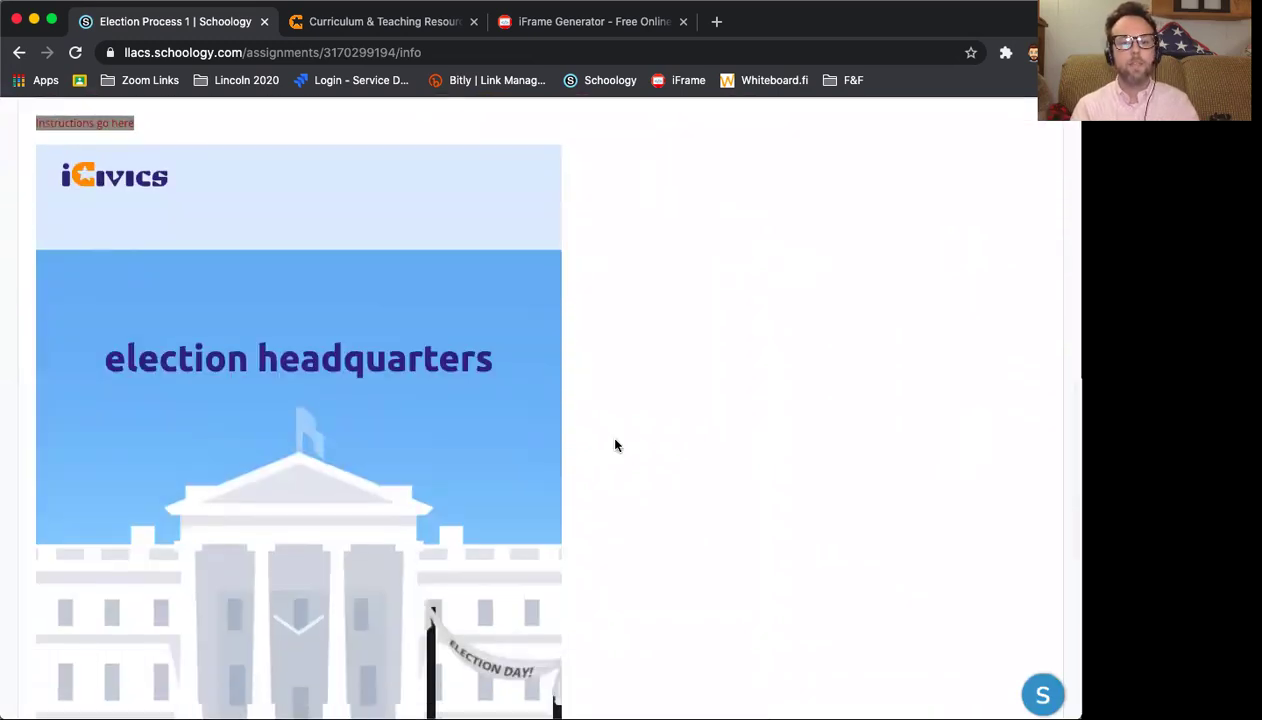
scroll(615, 445, down, 3)
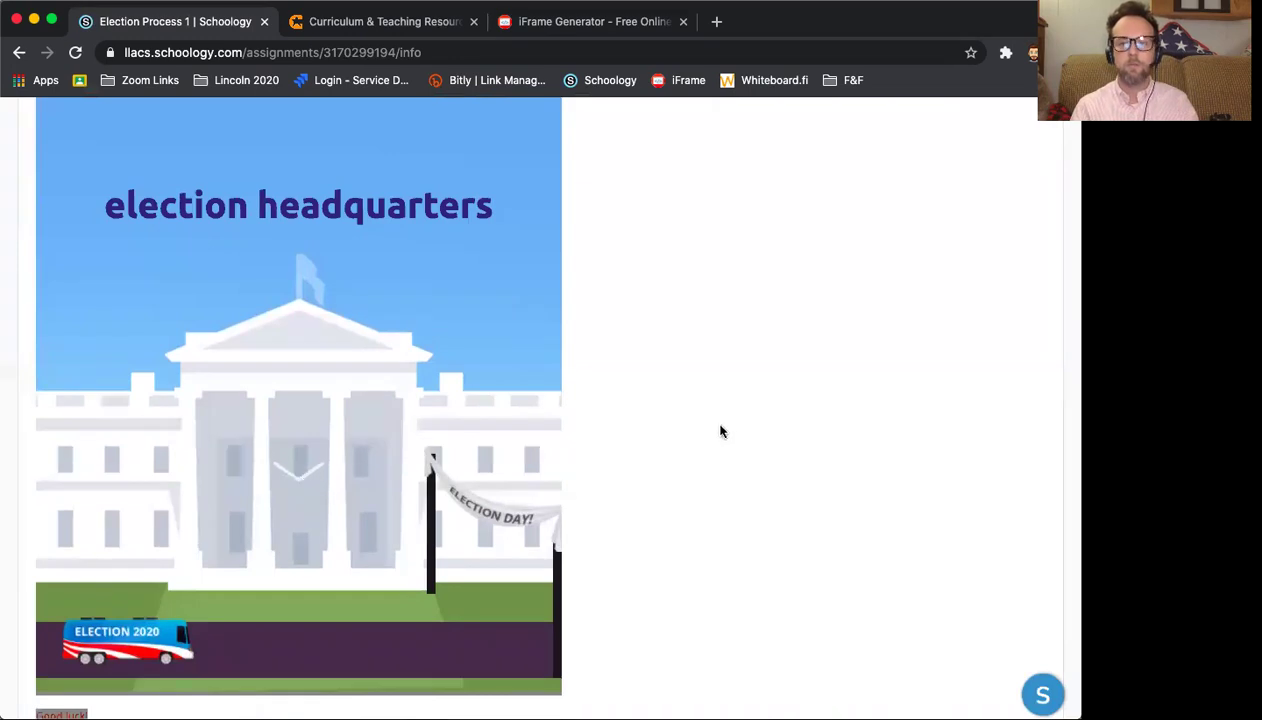
scroll(684, 439, down, 3)
scroll(682, 439, up, 4)
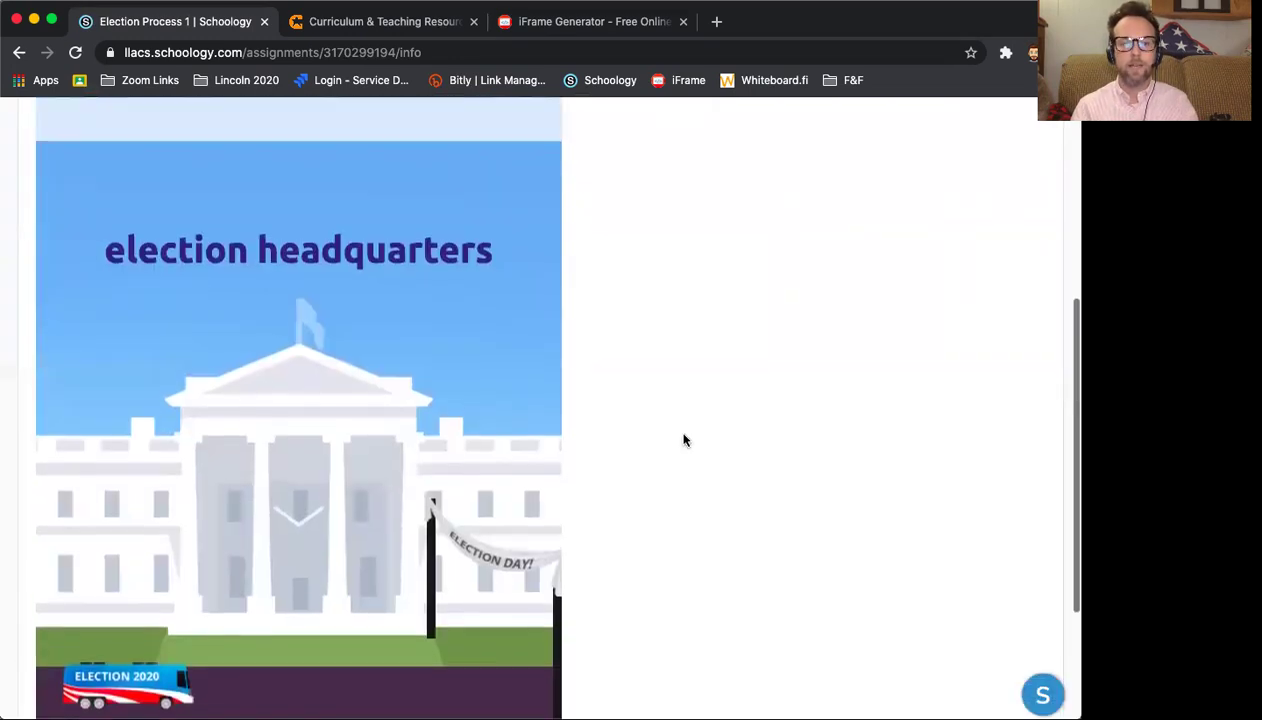
scroll(683, 439, up, 8)
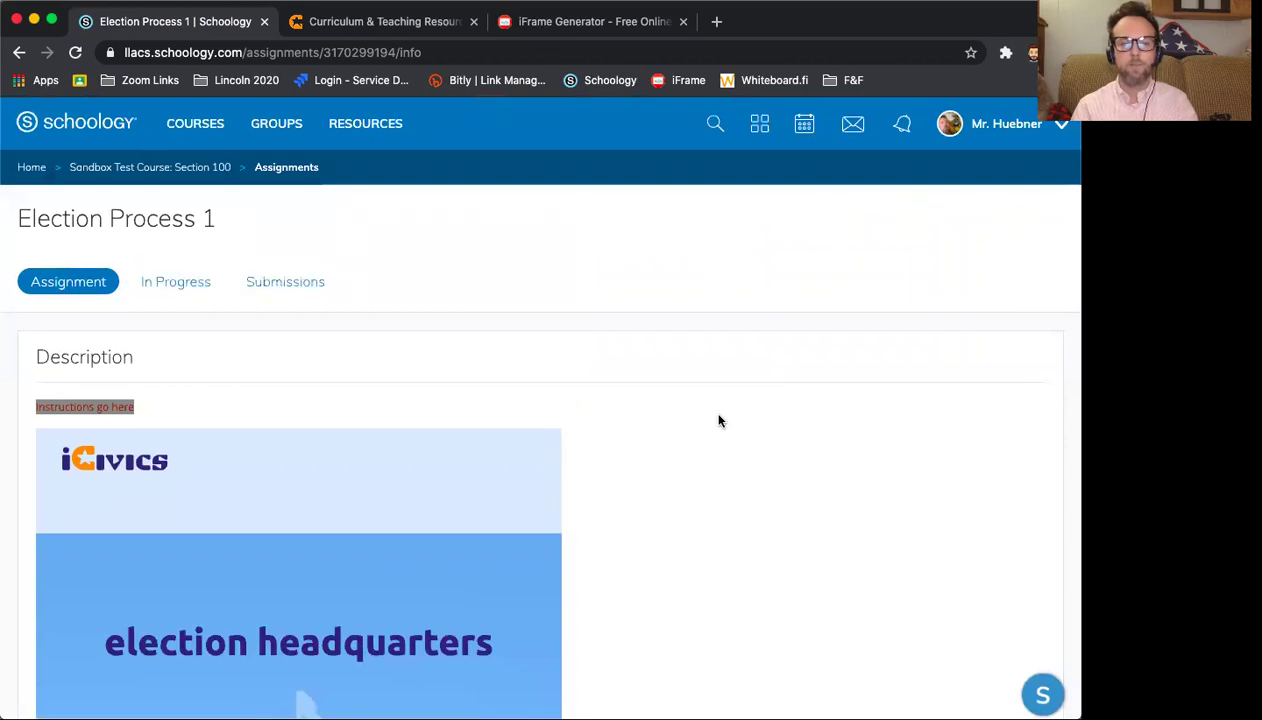
scroll(718, 421, down, 3)
scroll(718, 421, down, 3)
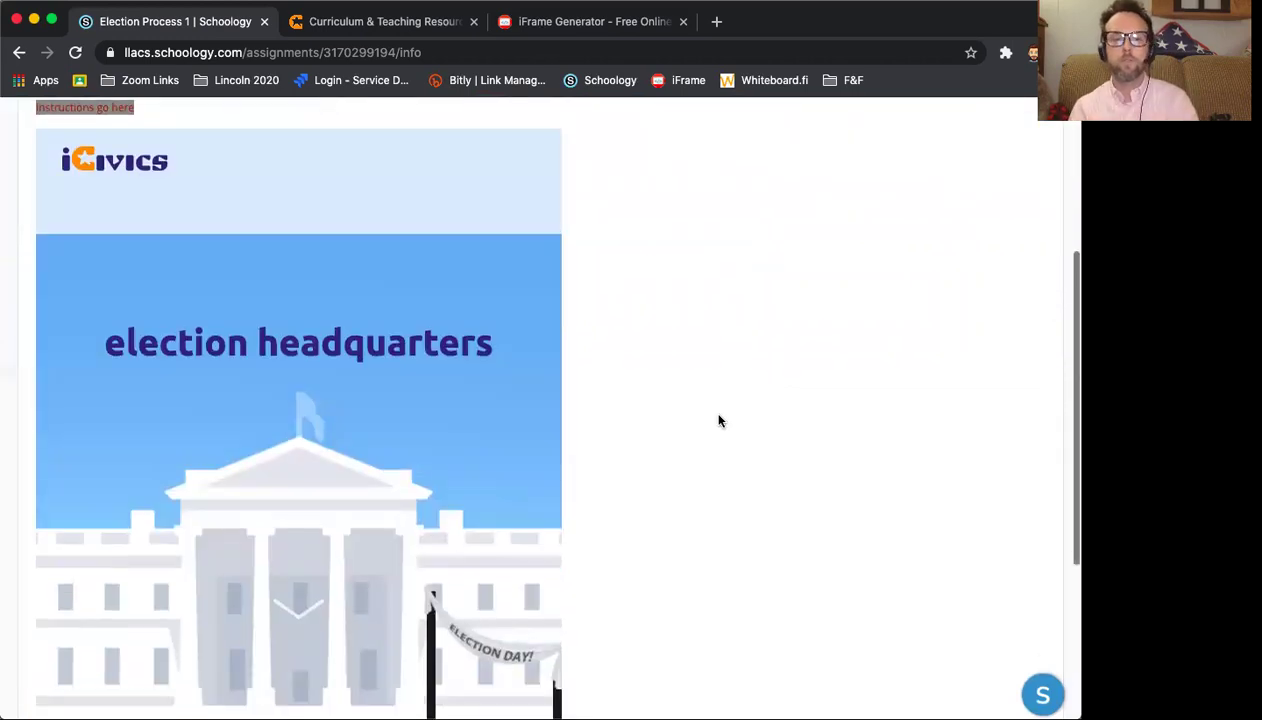
scroll(380, 317, down, 7)
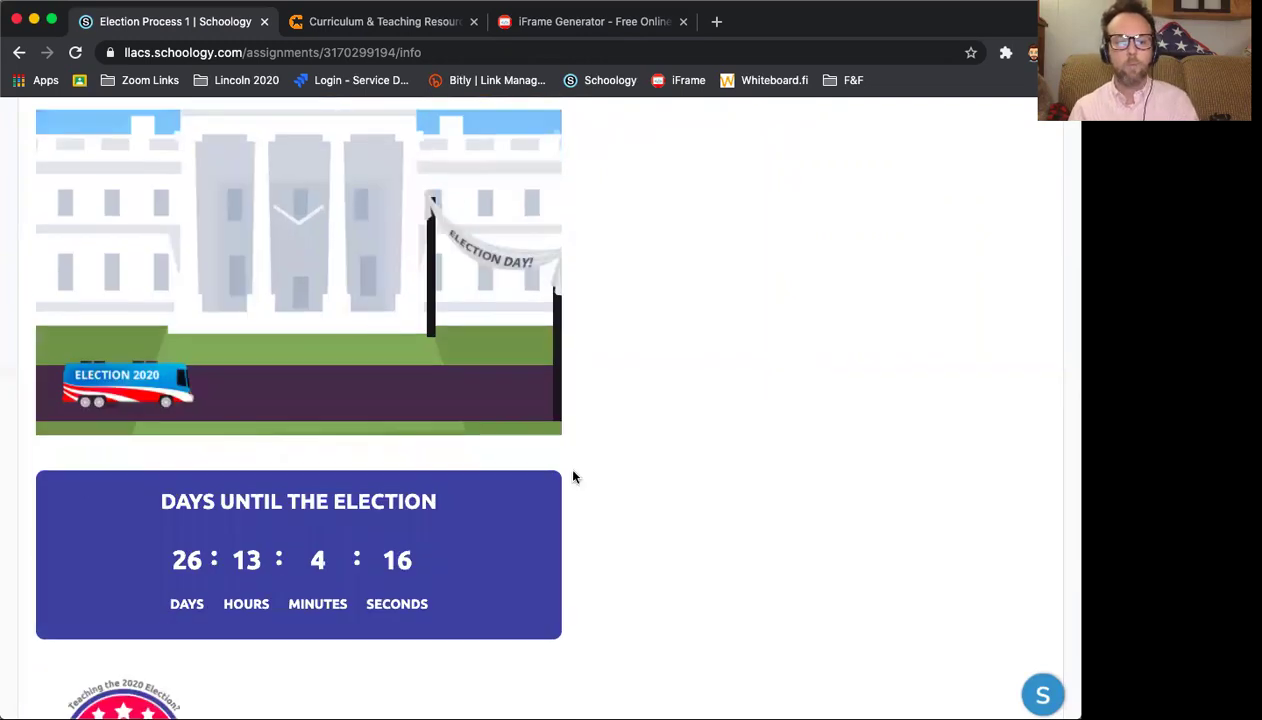
scroll(572, 478, down, 5)
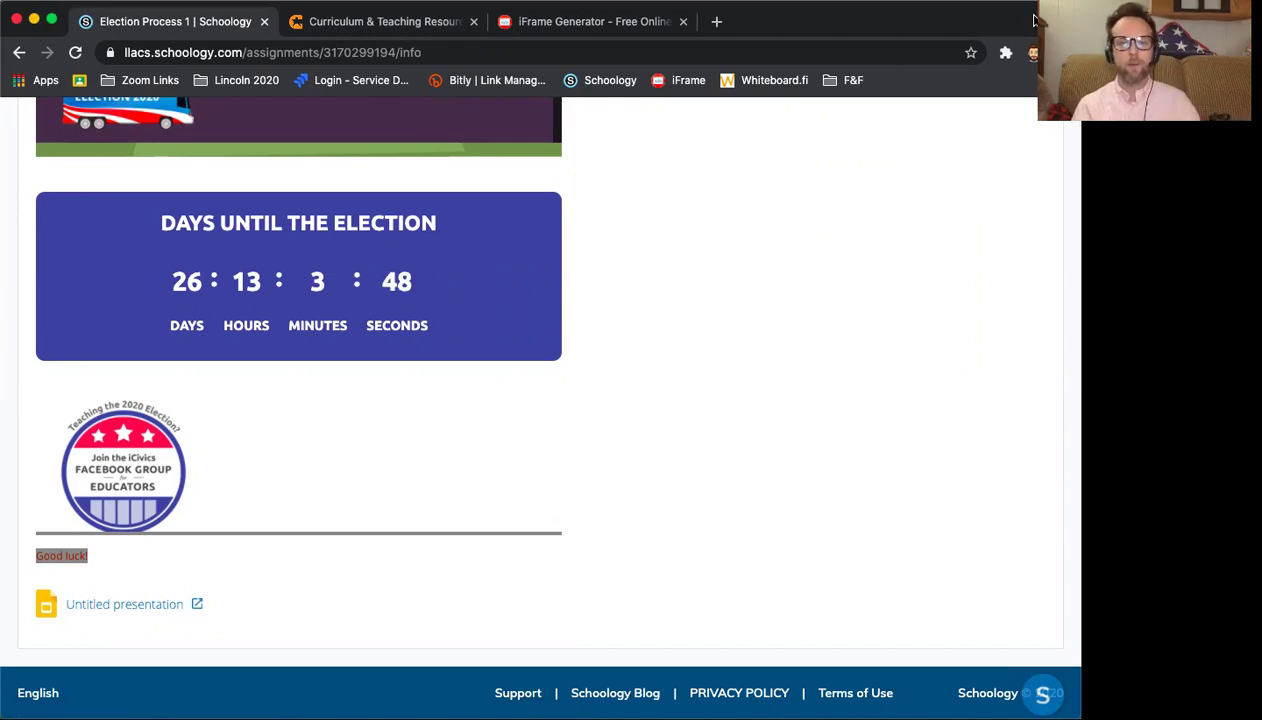
click(627, 24)
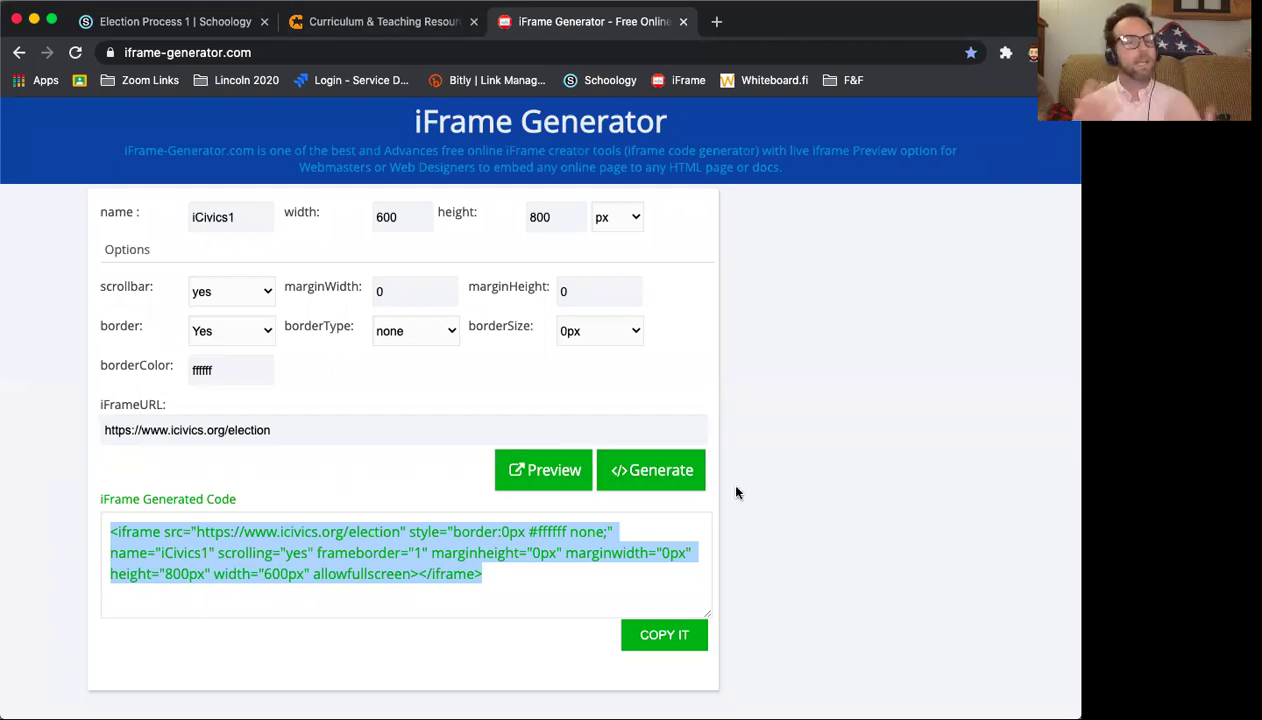
click(175, 21)
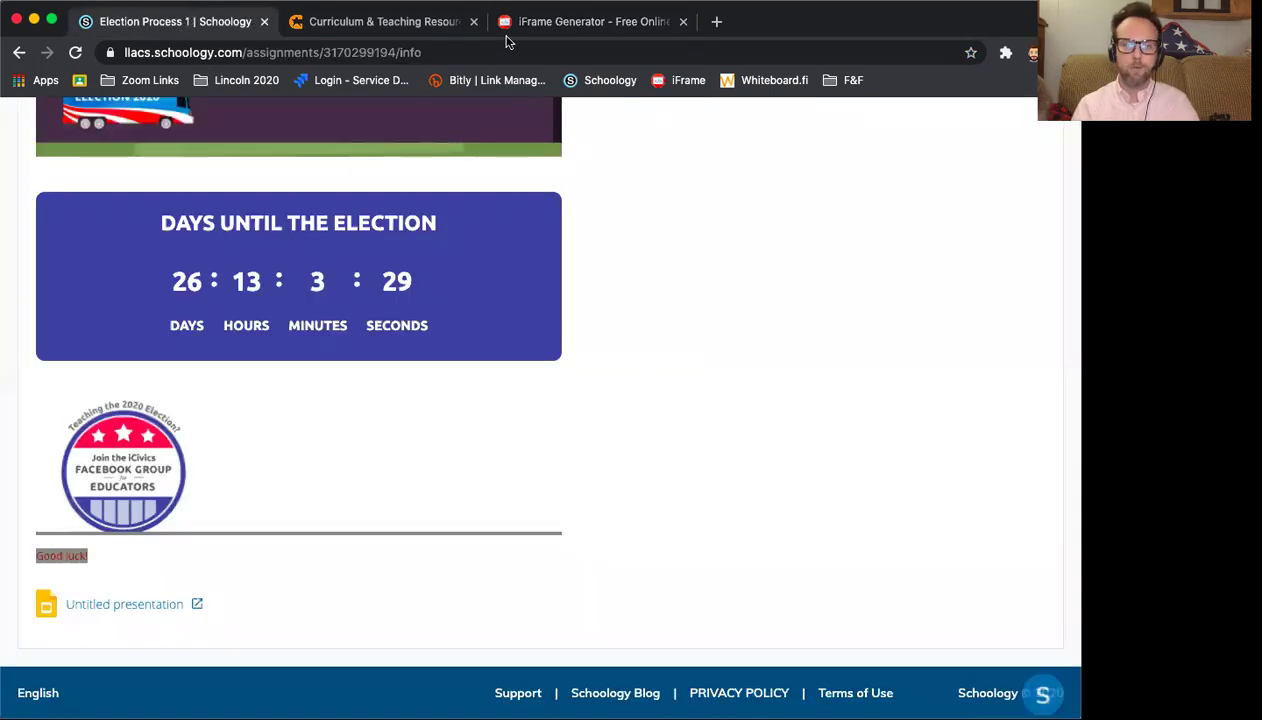